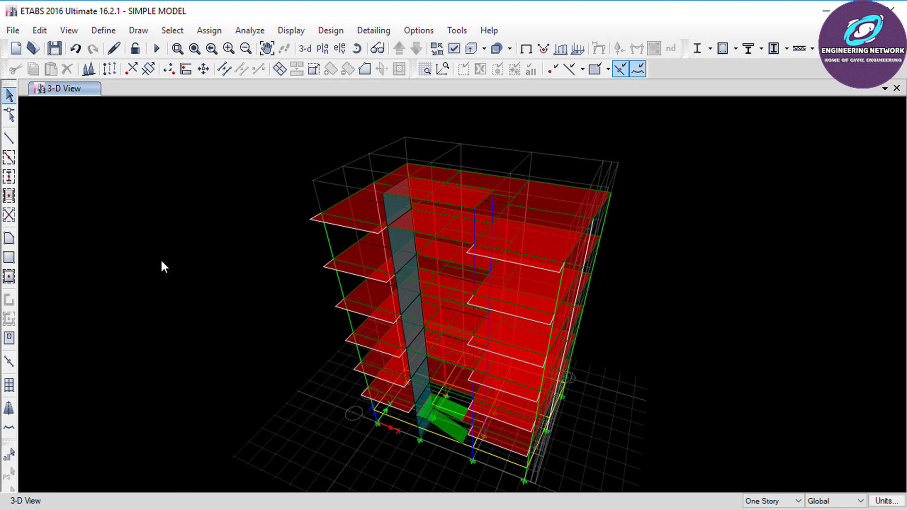
# Select all floor objects in the model by object type.
pyautogui.click(174, 32)
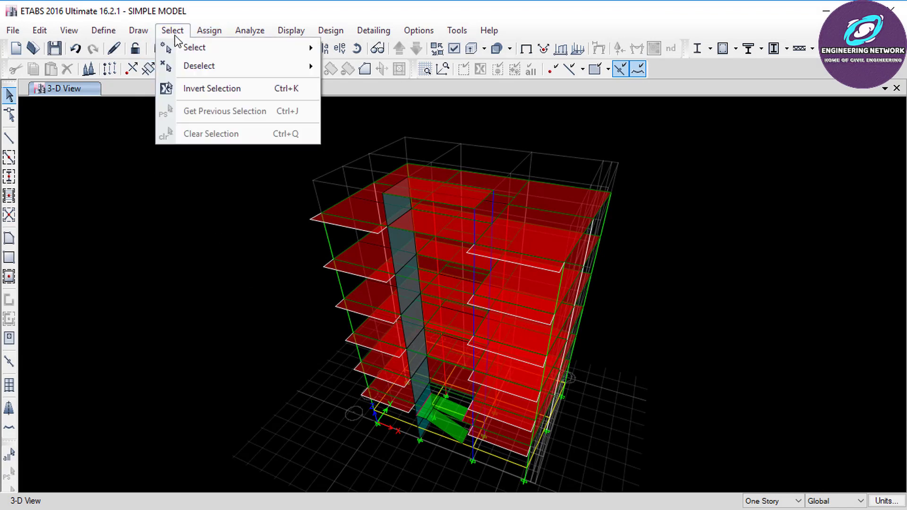
pyautogui.moveTo(194, 47)
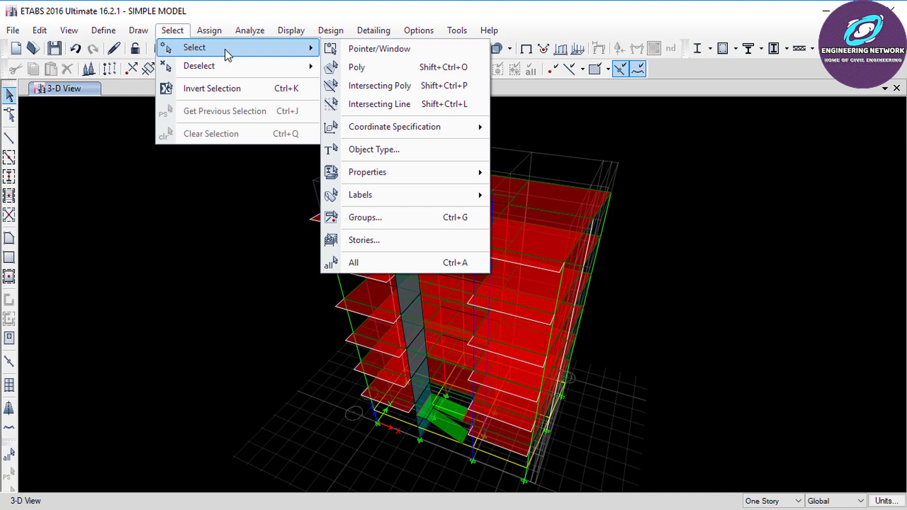
pyautogui.click(376, 155)
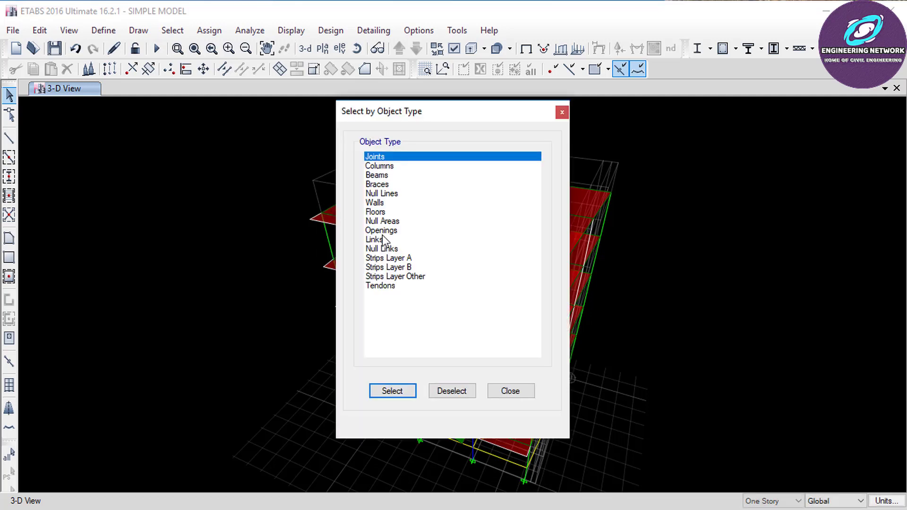
pyautogui.click(377, 212)
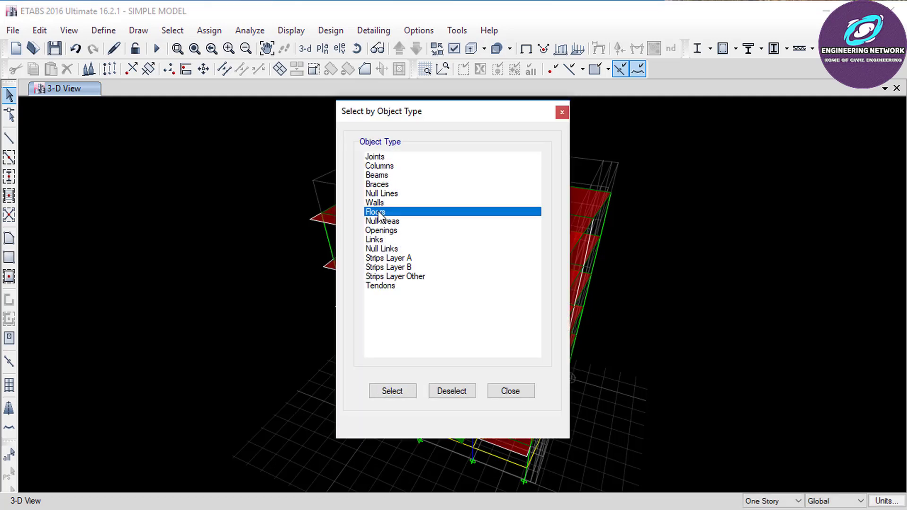
pyautogui.click(384, 390)
pyautogui.click(515, 392)
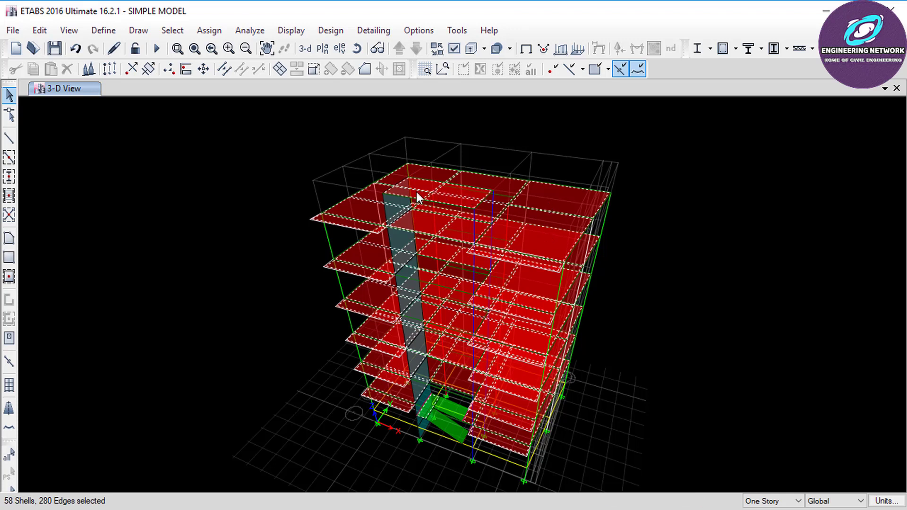
# Deselect the objects on the STAIR CASE ROOM and ROOF stories from the current floor selection.
pyautogui.click(172, 29)
pyautogui.moveTo(200, 67)
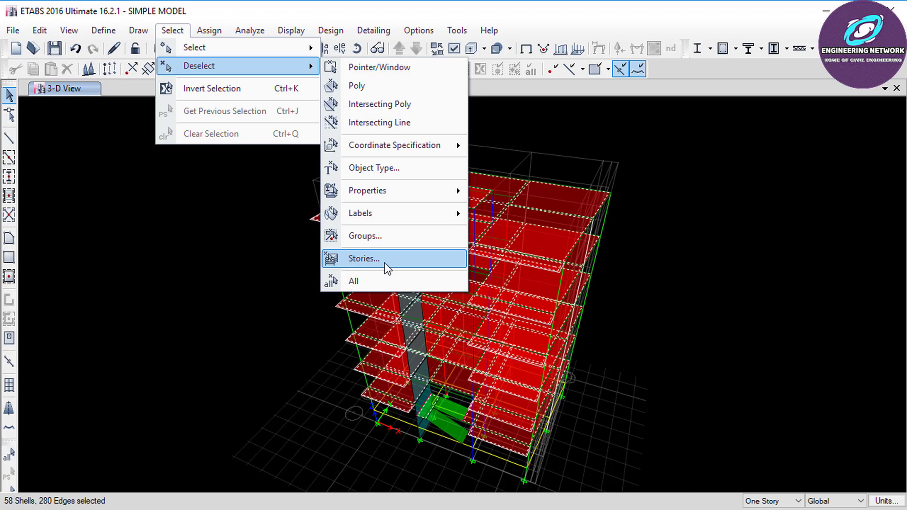
pyautogui.click(361, 261)
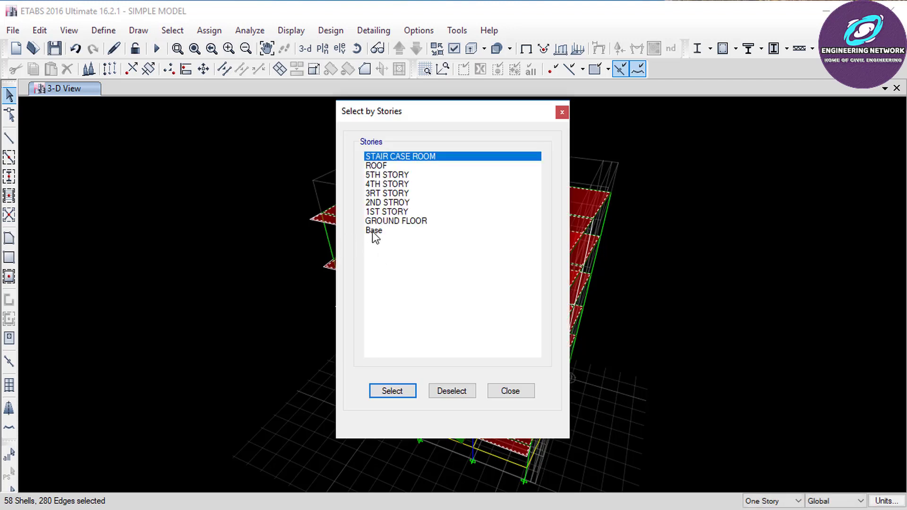
pyautogui.click(394, 193)
pyautogui.click(387, 176)
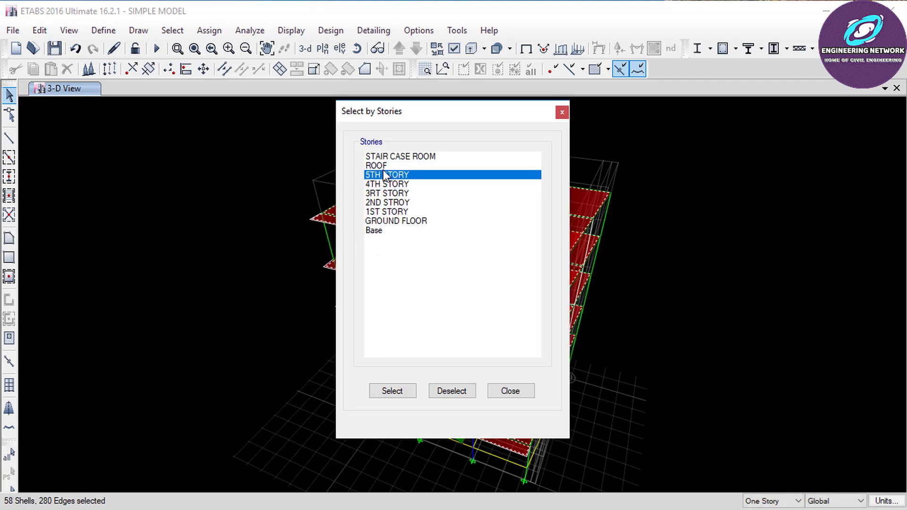
pyautogui.click(384, 194)
pyautogui.click(373, 157)
pyautogui.click(374, 166)
pyautogui.click(373, 157)
pyautogui.keyDown('shift'); pyautogui.click(374, 166); pyautogui.keyUp('shift')
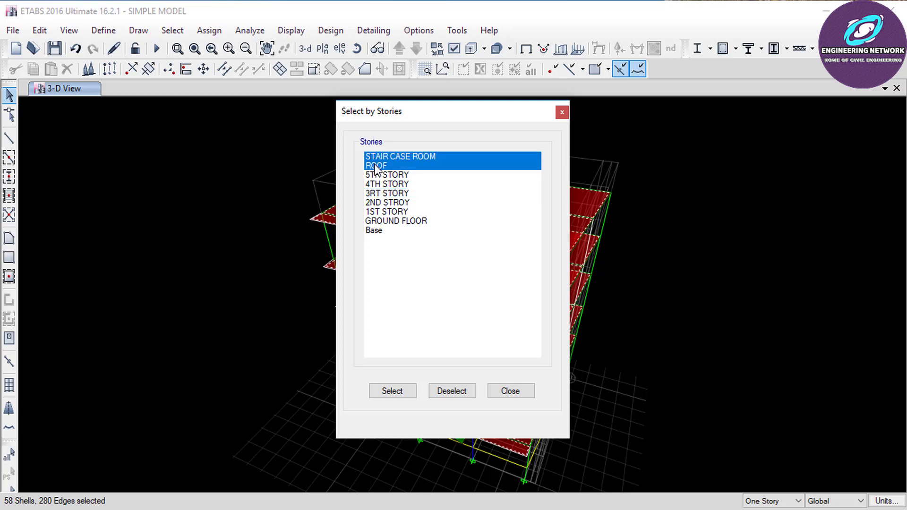
pyautogui.click(448, 395)
pyautogui.click(509, 391)
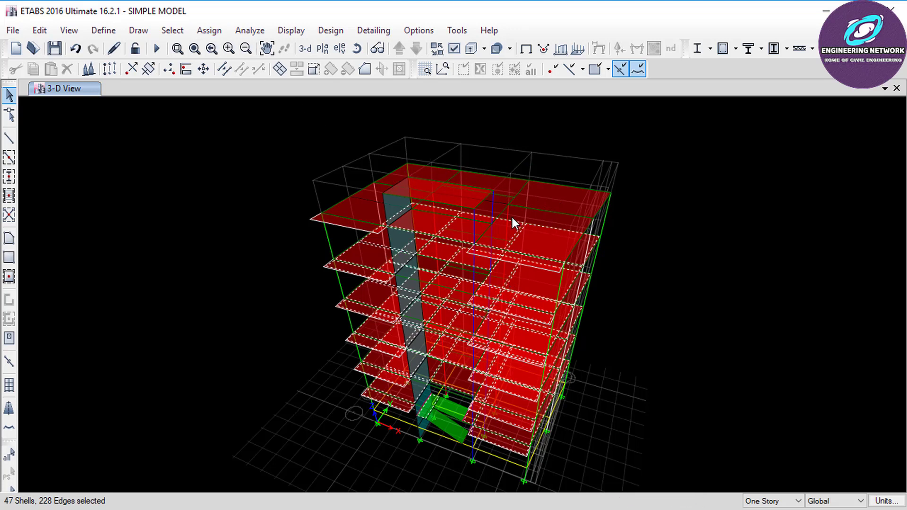
# Assign a uniform shell load of 40 lb/ft² in the Gravity direction to the selected floors under the Live load pattern.
pyautogui.click(210, 31)
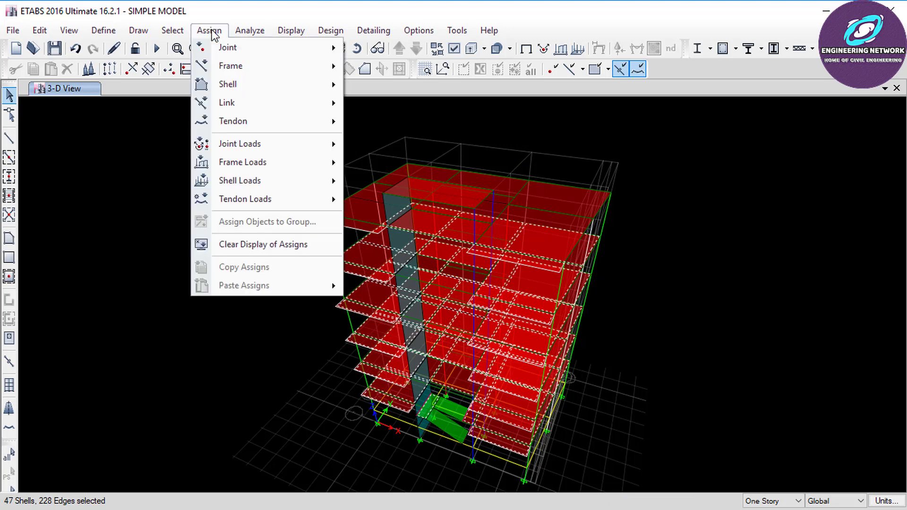
pyautogui.moveTo(250, 189)
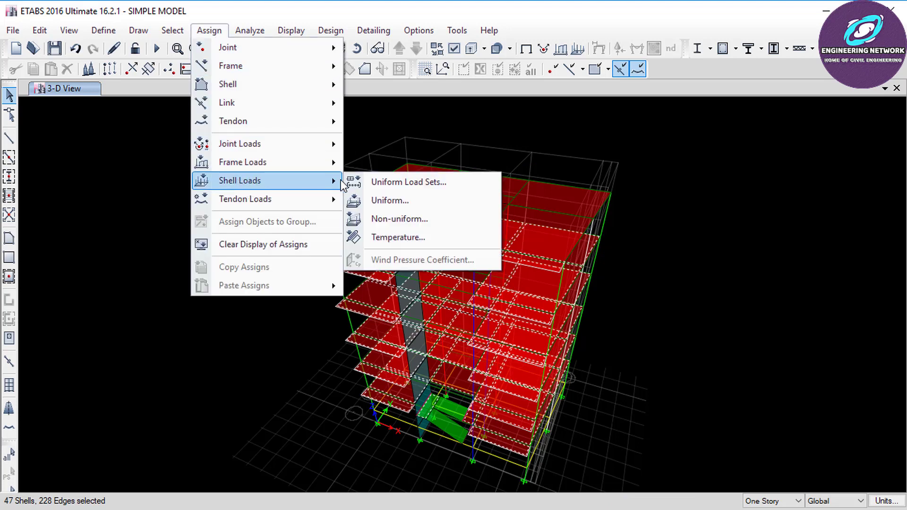
pyautogui.click(385, 202)
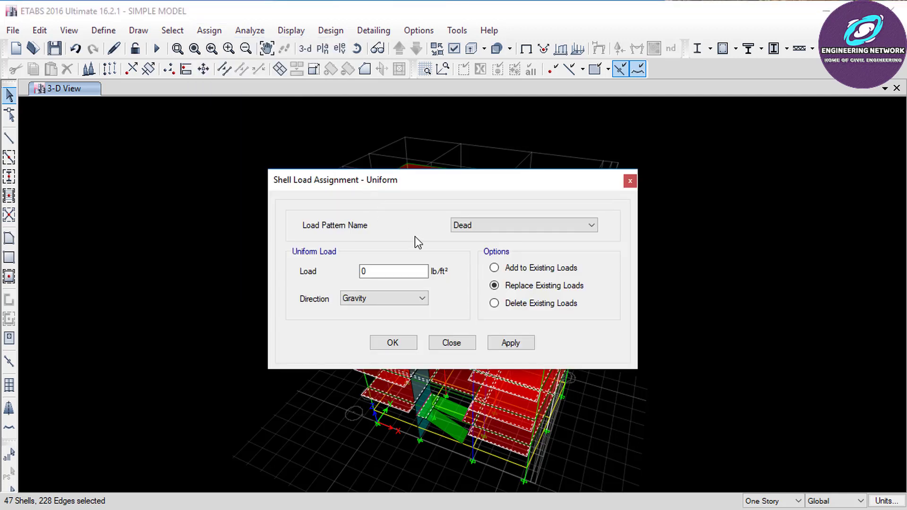
pyautogui.click(466, 227)
pyautogui.click(469, 246)
pyautogui.moveTo(378, 270); pyautogui.dragTo(341, 276)
pyautogui.write('40')
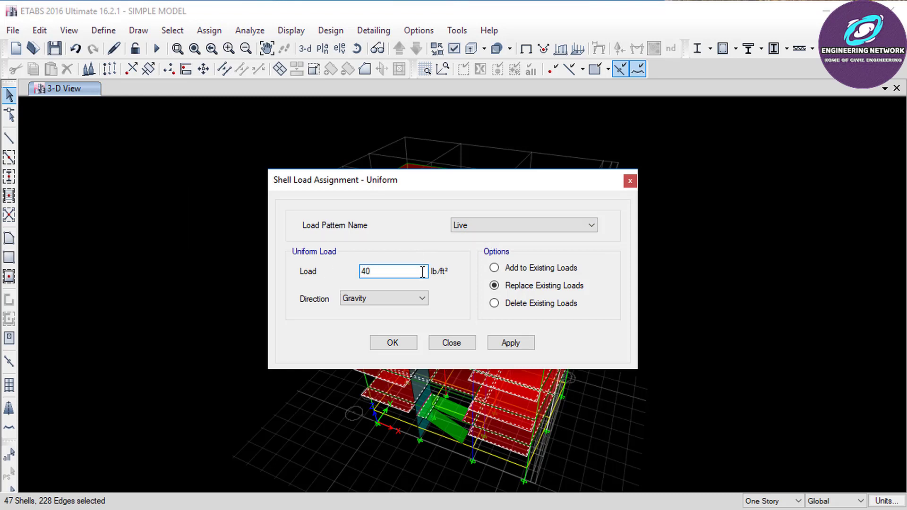
pyautogui.click(377, 299)
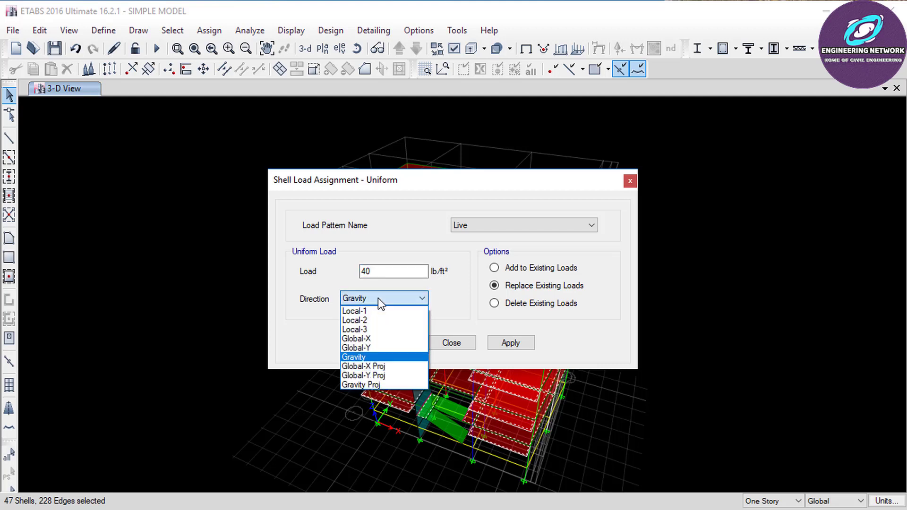
pyautogui.click(371, 357)
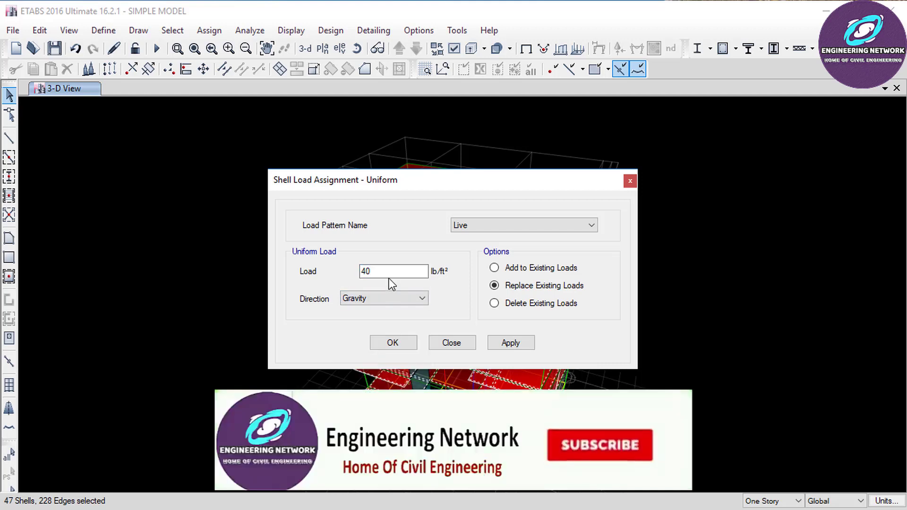
pyautogui.click(390, 343)
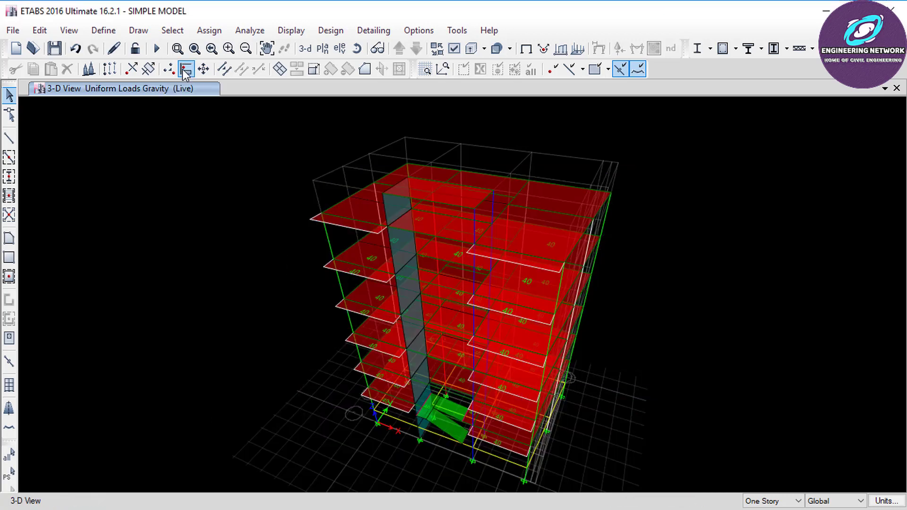
pyautogui.click(178, 48)
pyautogui.moveTo(319, 230); pyautogui.dragTo(388, 284)
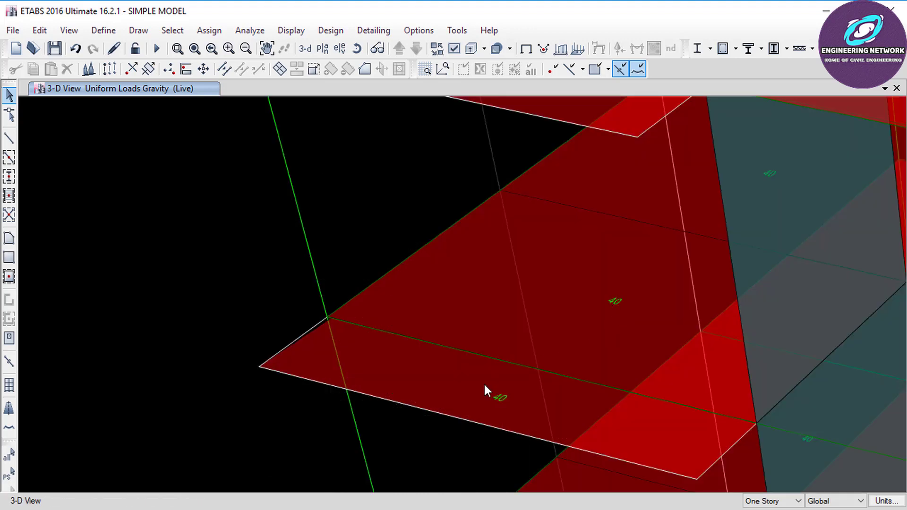
pyautogui.click(194, 48)
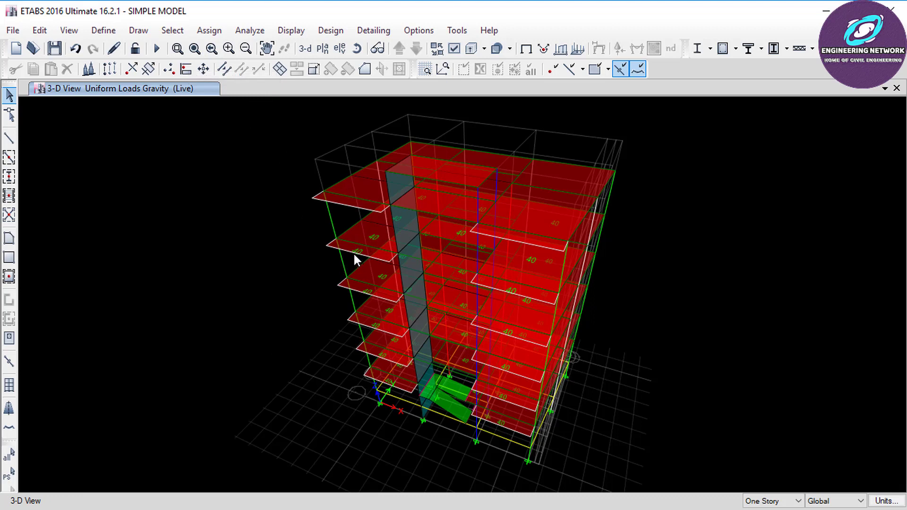
# Set the story option to Similar Stories and select all floor objects by object type.
pyautogui.click(772, 500)
pyautogui.click(772, 489)
pyautogui.click(171, 31)
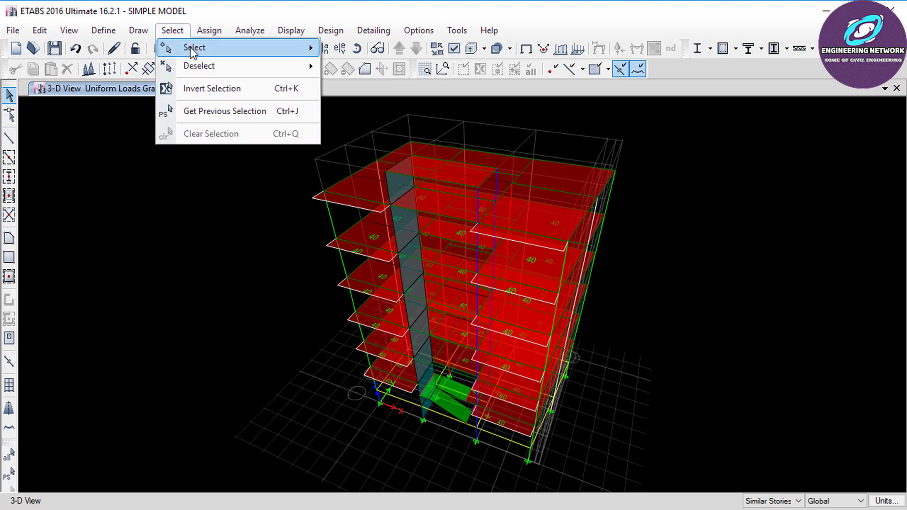
pyautogui.moveTo(203, 49)
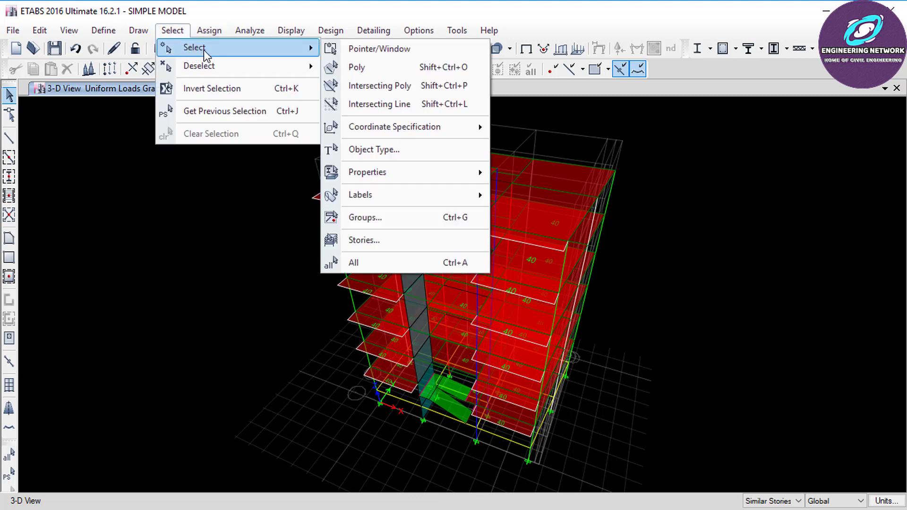
pyautogui.click(375, 154)
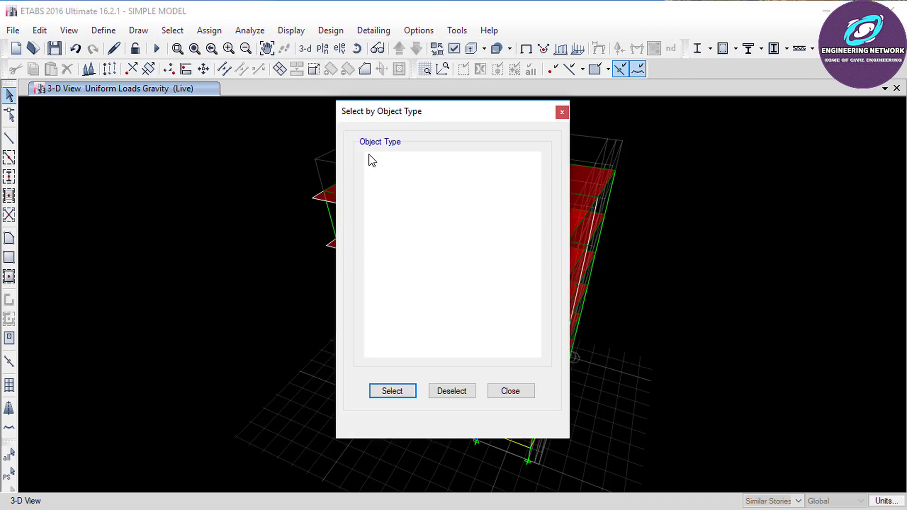
pyautogui.click(378, 212)
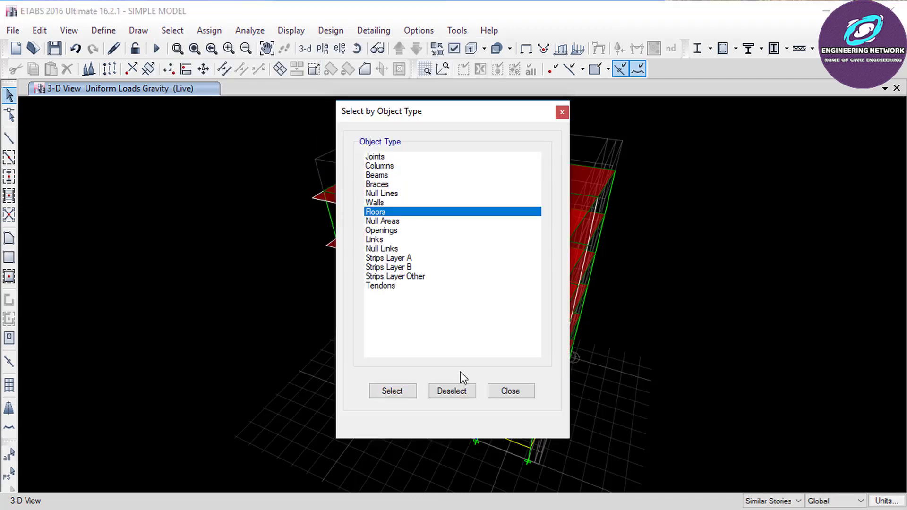
pyautogui.click(402, 390)
pyautogui.click(509, 392)
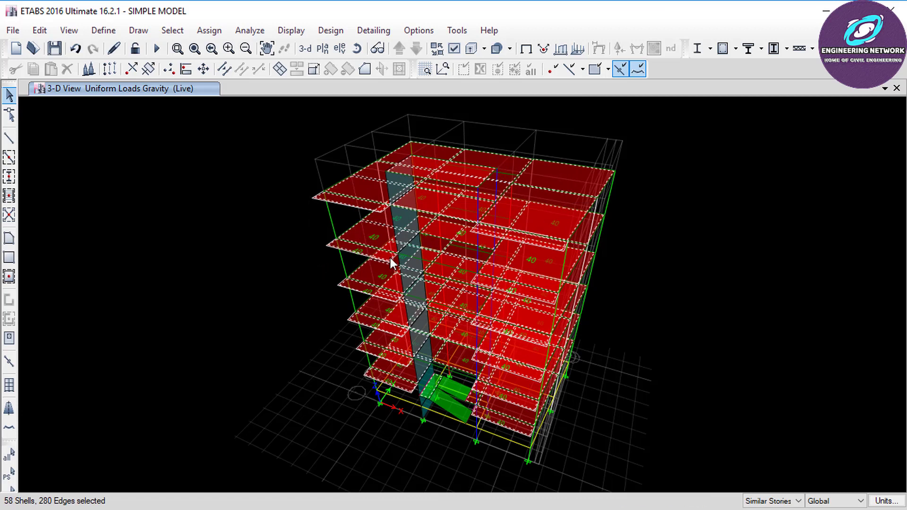
# Assign a uniform shell load of 130 lb/ft² to the selected floors under the Dead load pattern, acting in the Gravity direction.
pyautogui.click(209, 31)
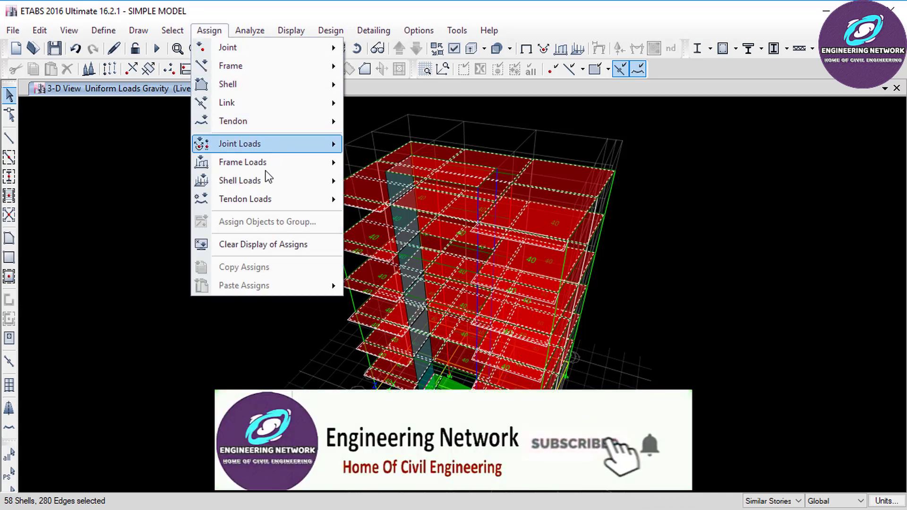
pyautogui.moveTo(269, 185)
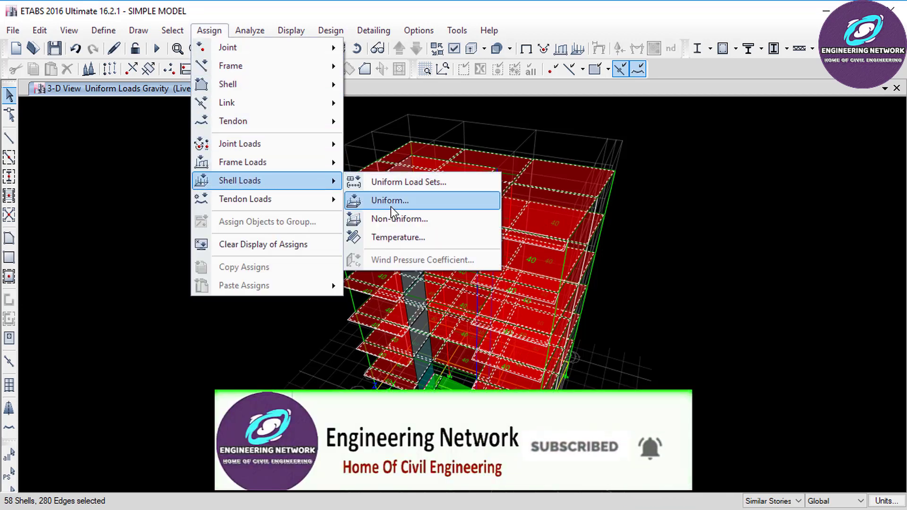
pyautogui.click(375, 203)
pyautogui.click(476, 224)
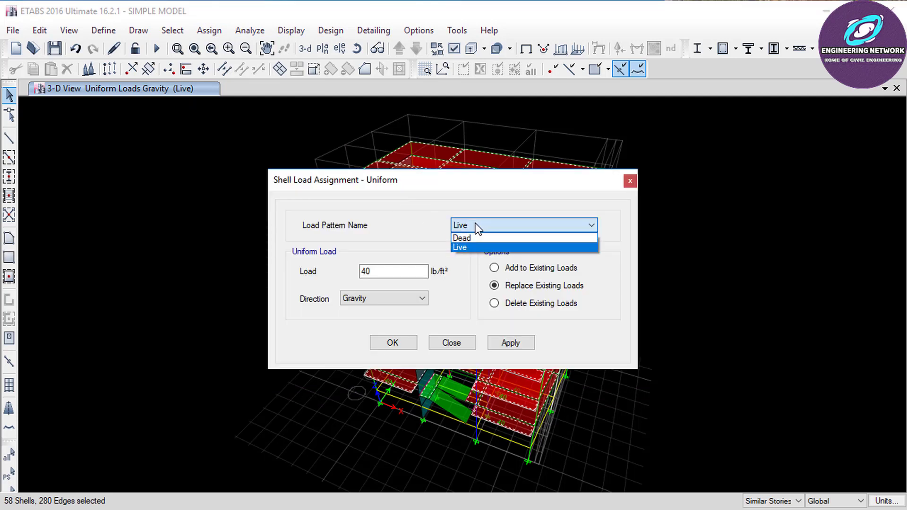
pyautogui.click(467, 238)
pyautogui.doubleClick(386, 272)
pyautogui.write('130')
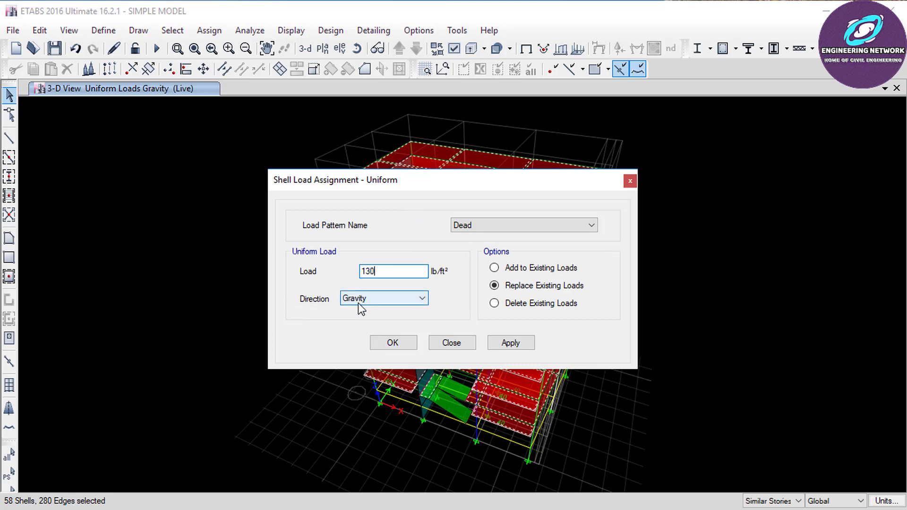
pyautogui.click(396, 347)
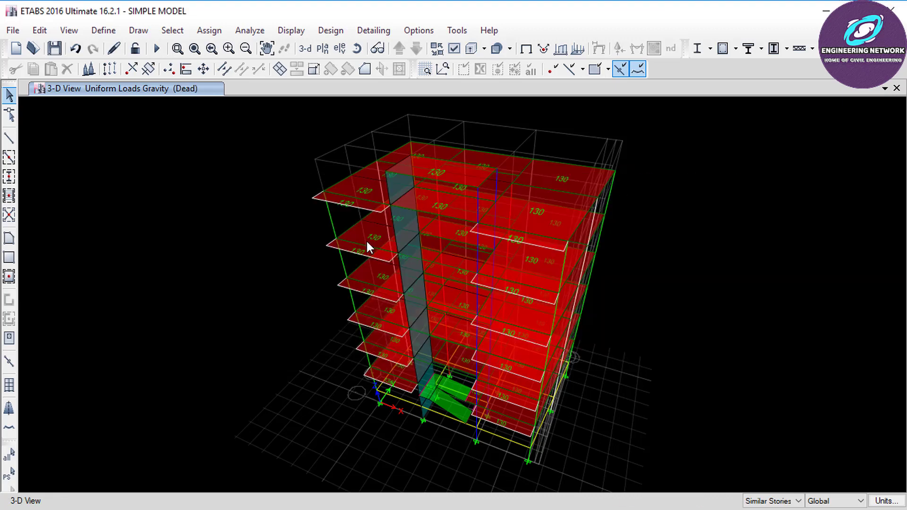
# Examine the dead load labels on a projecting slab up close, and bring the whole building back into view.
pyautogui.click(177, 48)
pyautogui.moveTo(326, 227); pyautogui.dragTo(395, 278)
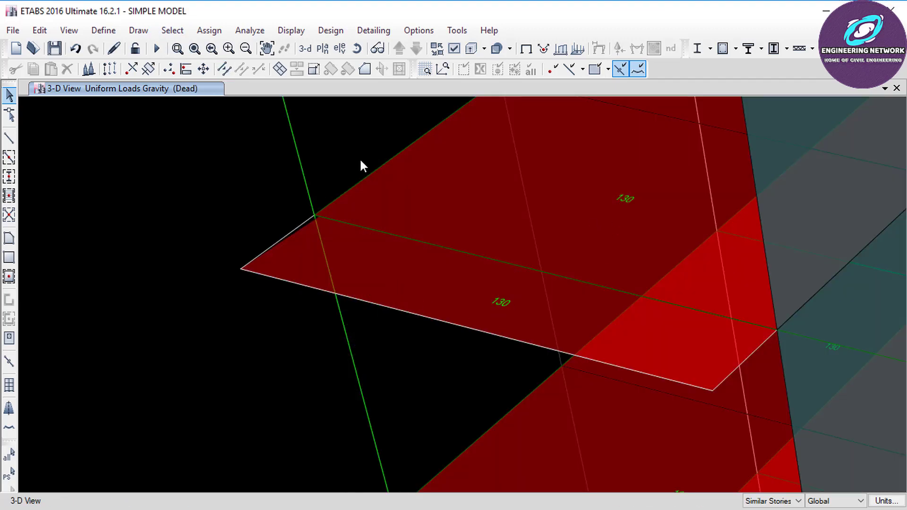
pyautogui.click(194, 48)
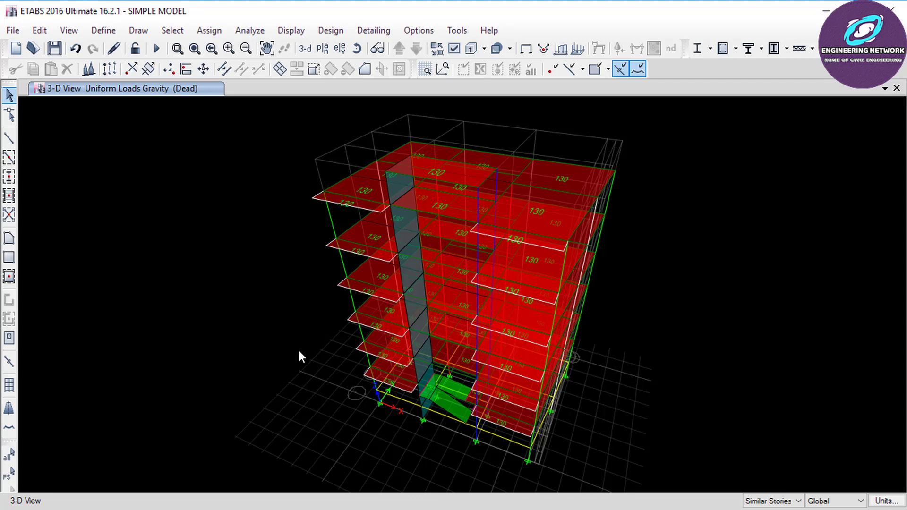
pyautogui.scroll(-3, 298, 347)
pyautogui.scroll(5, 272, 322)
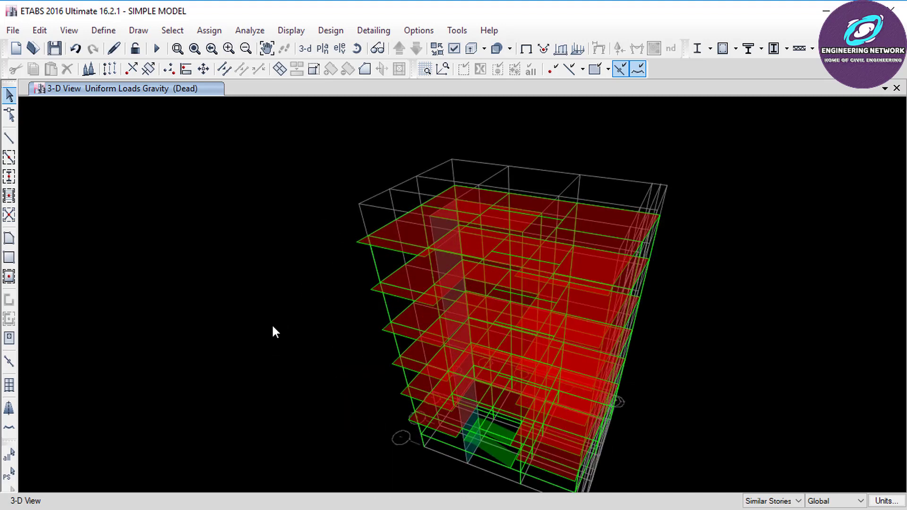
pyautogui.click(268, 48)
pyautogui.moveTo(335, 226); pyautogui.dragTo(259, 211)
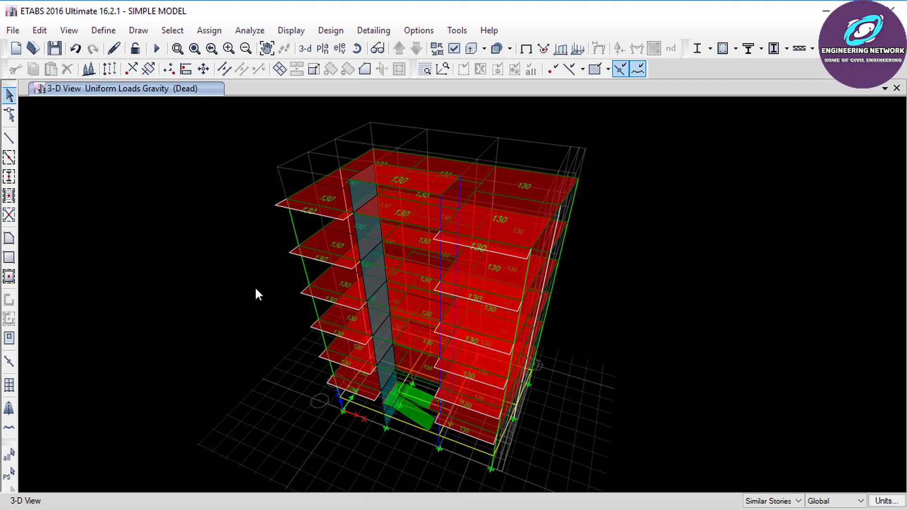
# Add a load pattern named masonry with type Super Dead and a self-weight multiplier of 0.
pyautogui.click(96, 30)
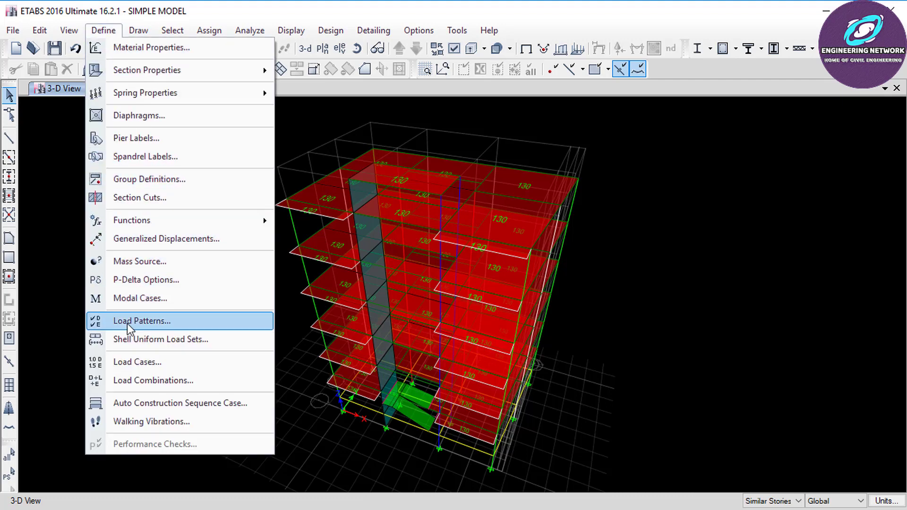
pyautogui.click(146, 325)
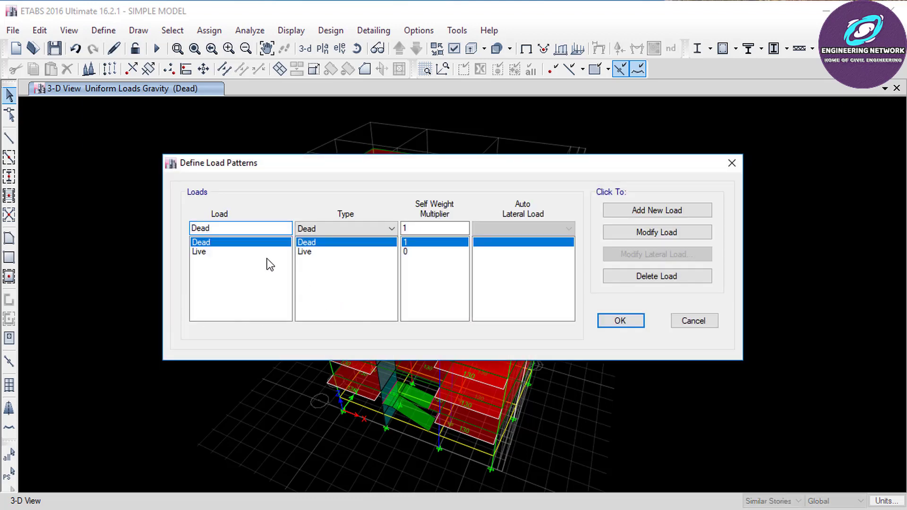
pyautogui.click(200, 252)
pyautogui.click(202, 244)
pyautogui.click(206, 251)
pyautogui.click(210, 242)
pyautogui.doubleClick(190, 231)
pyautogui.write('masonry')
pyautogui.click(325, 229)
pyautogui.click(319, 251)
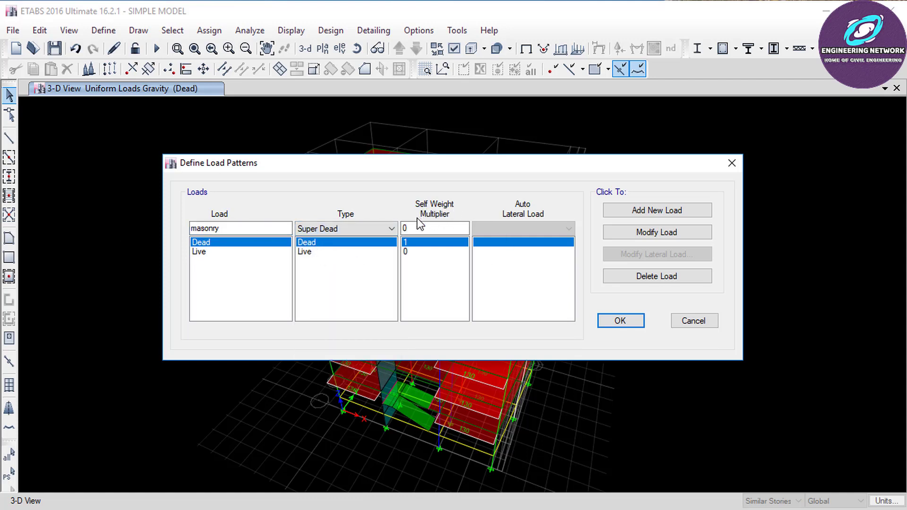
pyautogui.click(432, 230)
pyautogui.click(647, 211)
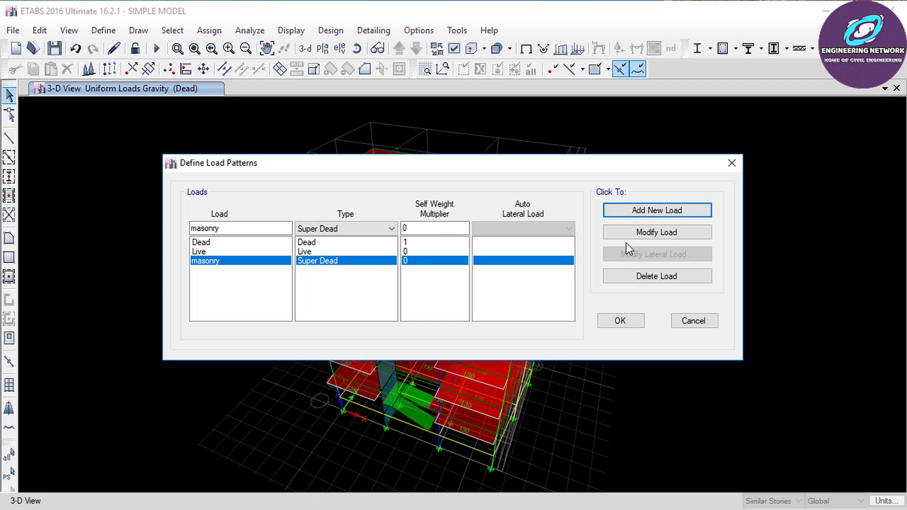
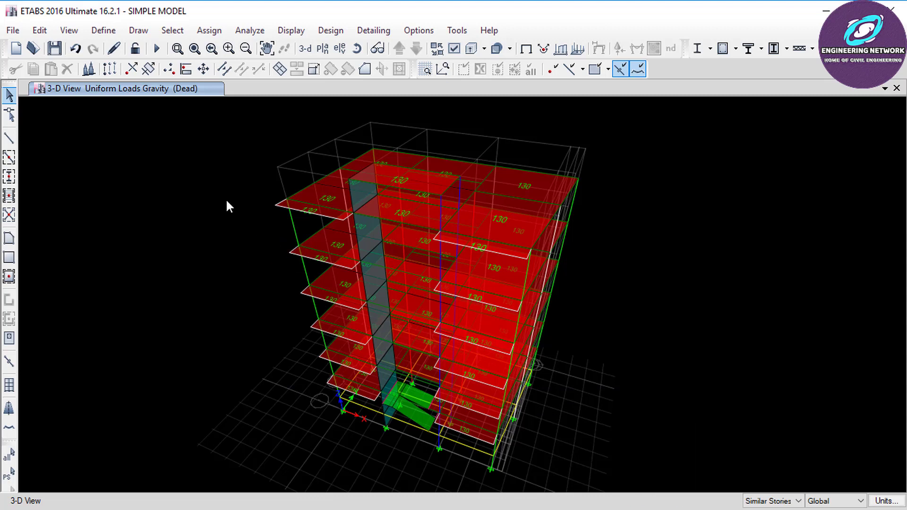
# Select all beams in the model by object type.
pyautogui.click(171, 30)
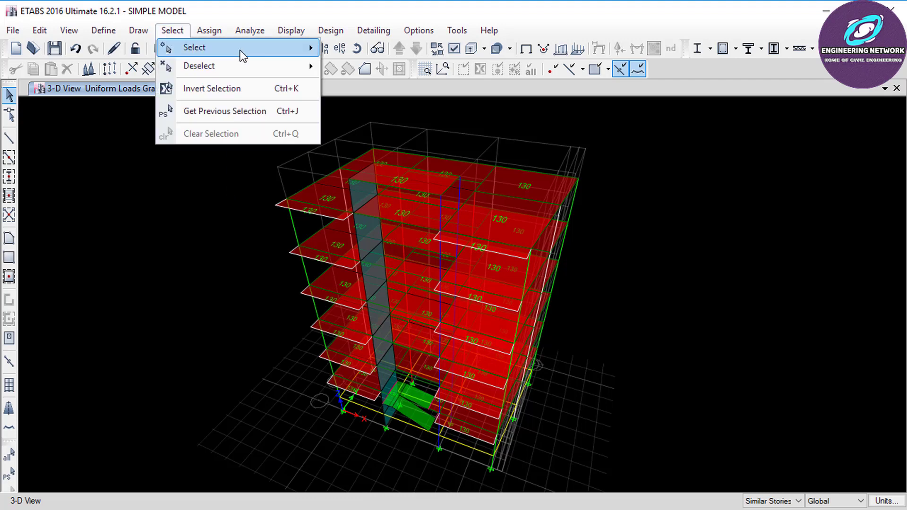
pyautogui.moveTo(240, 50)
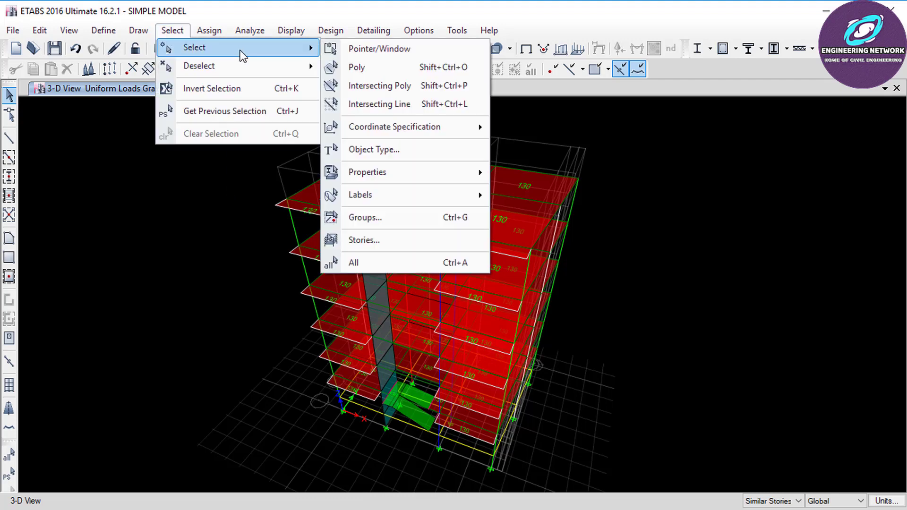
pyautogui.click(378, 160)
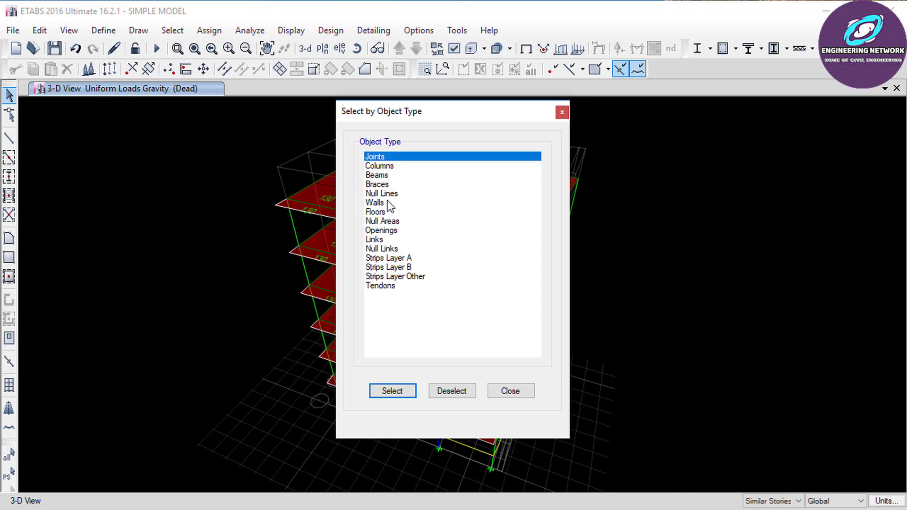
pyautogui.click(382, 175)
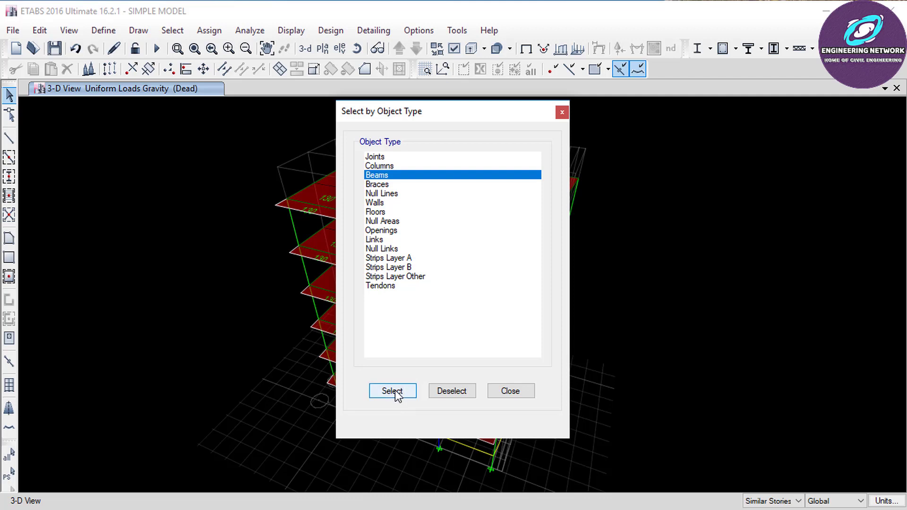
pyautogui.moveTo(534, 101); pyautogui.dragTo(613, 82)
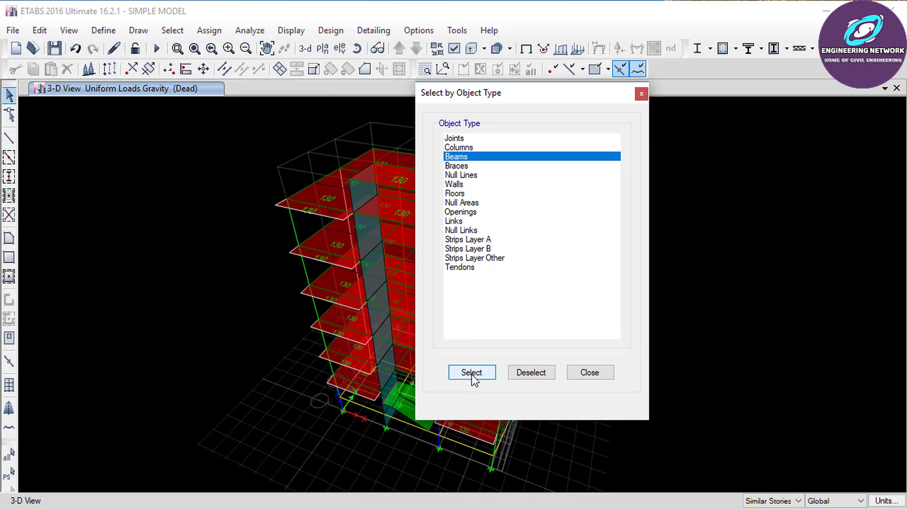
pyautogui.click(472, 373)
pyautogui.click(584, 373)
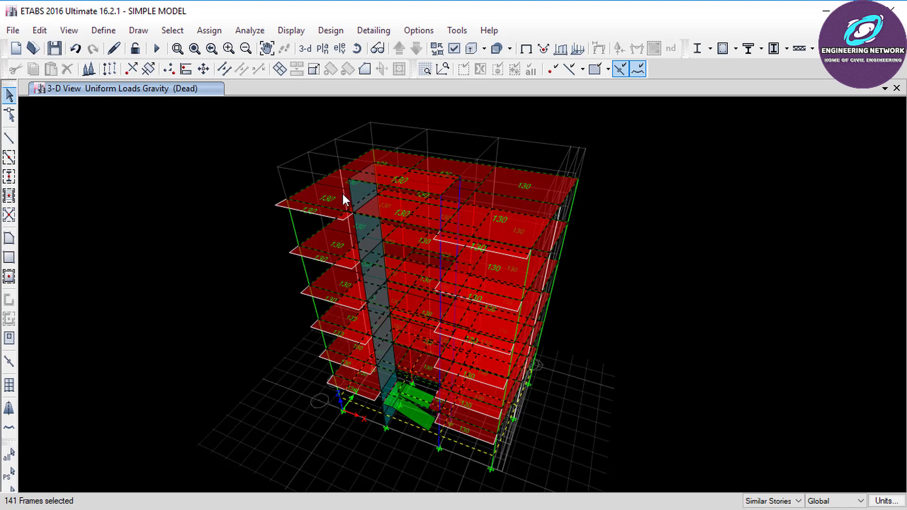
# Deselect the objects on the STAIR CASE ROOM and ROOF stories, keeping the remaining beams selected.
pyautogui.click(172, 30)
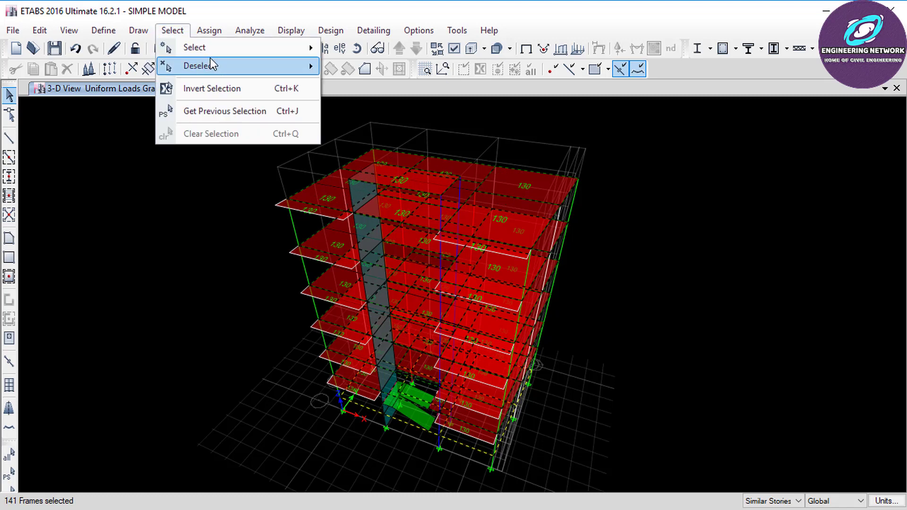
pyautogui.moveTo(212, 65)
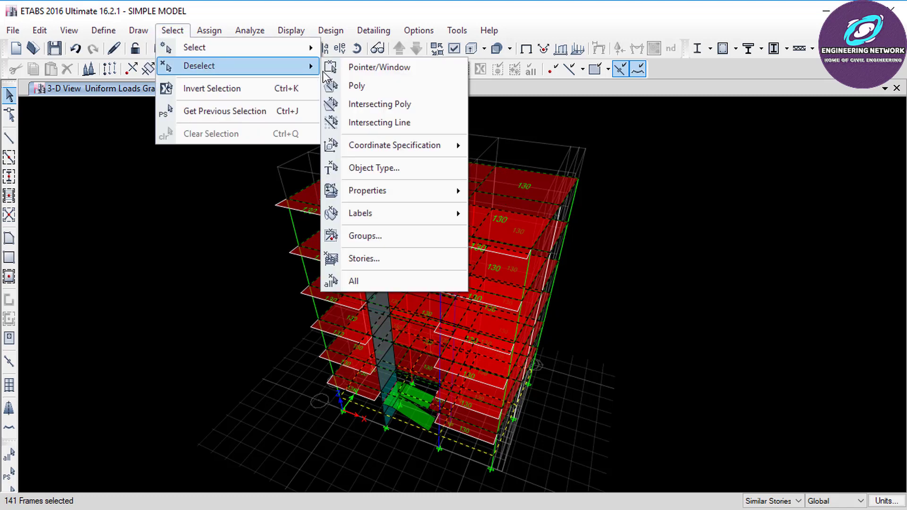
pyautogui.click(372, 258)
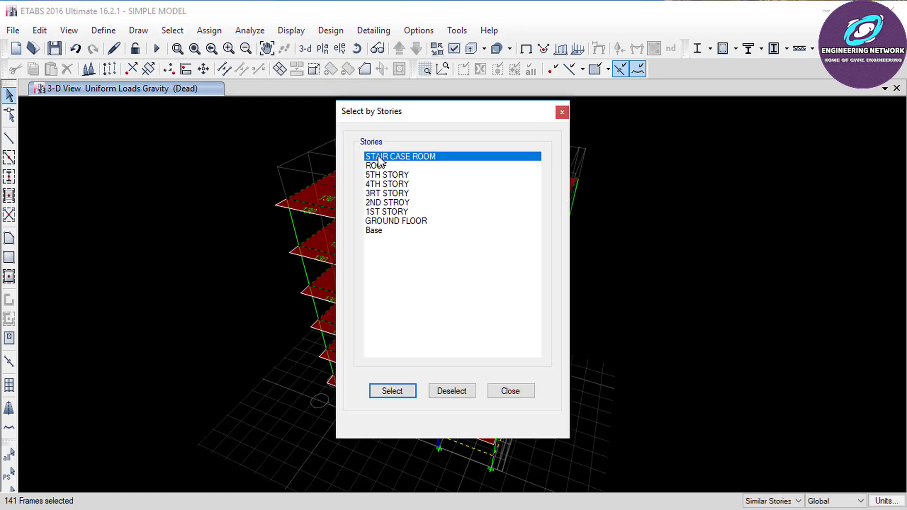
pyautogui.click(377, 165)
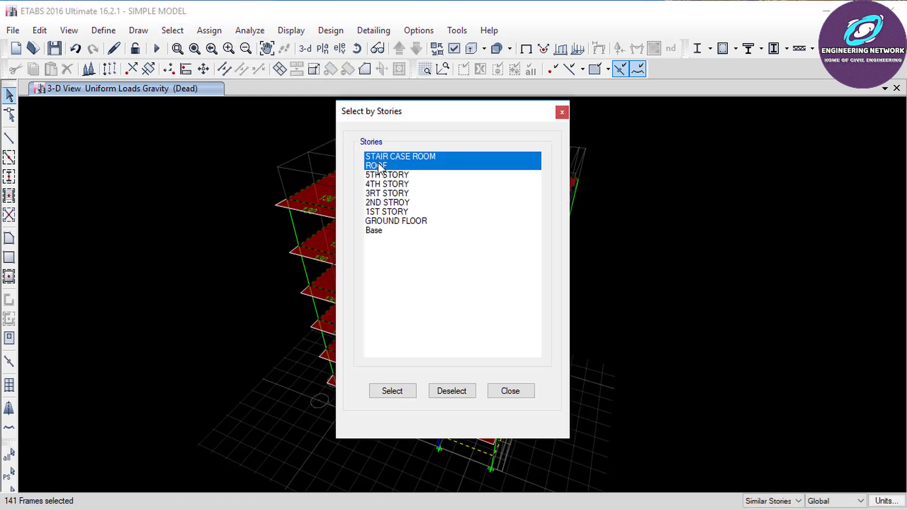
pyautogui.click(450, 392)
pyautogui.click(514, 391)
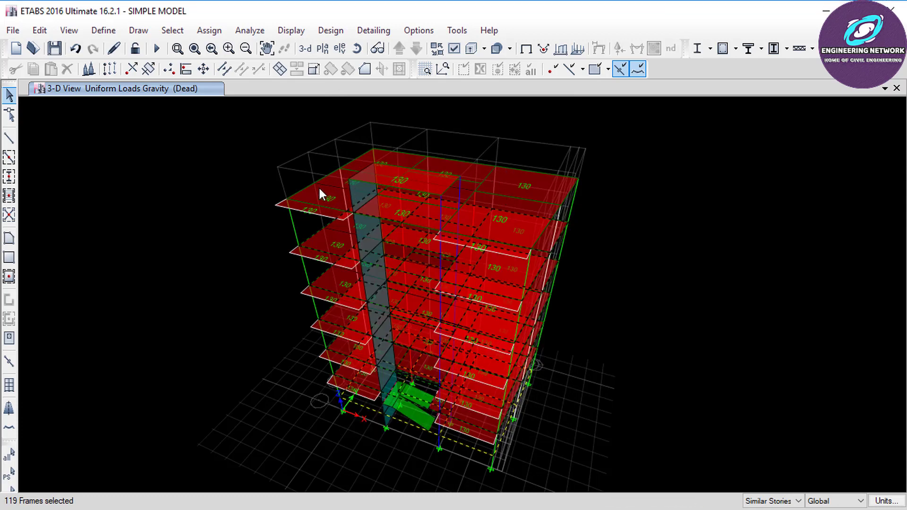
# In the ROOF plan, add the three beams and the grid B wall enclosing bay B-C/1-2 to the selection.
pyautogui.click(322, 48)
pyautogui.click(386, 229)
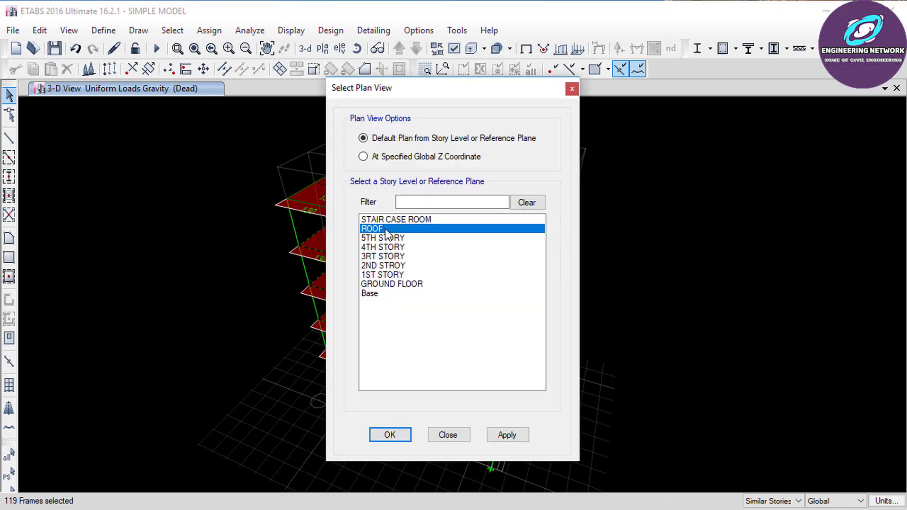
pyautogui.click(398, 433)
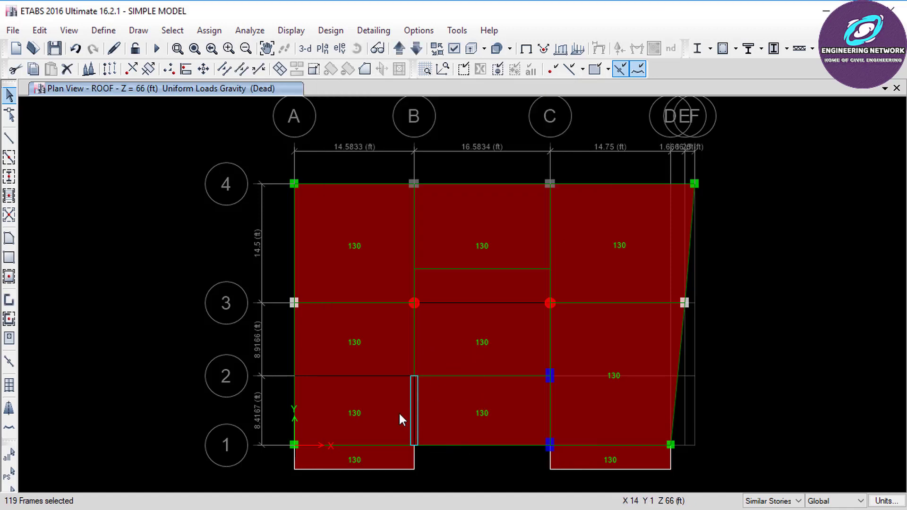
pyautogui.click(462, 444)
pyautogui.click(550, 412)
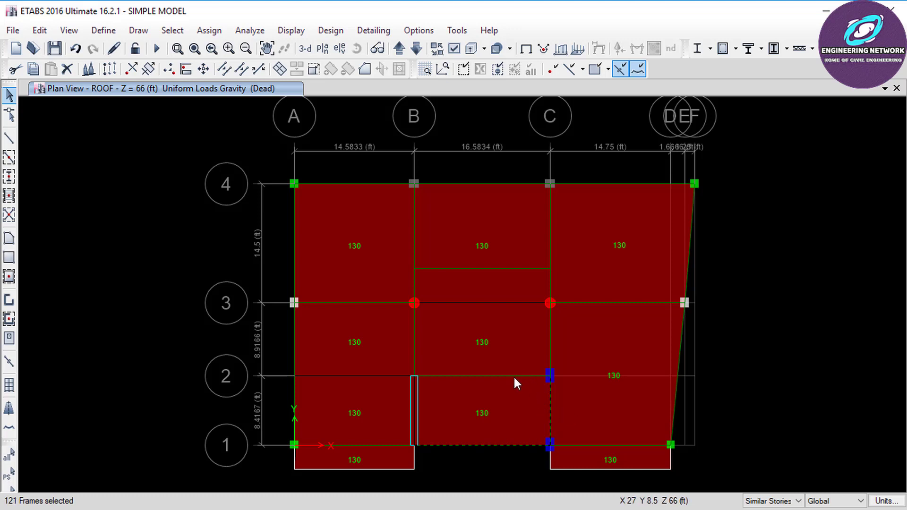
pyautogui.click(512, 375)
pyautogui.click(412, 414)
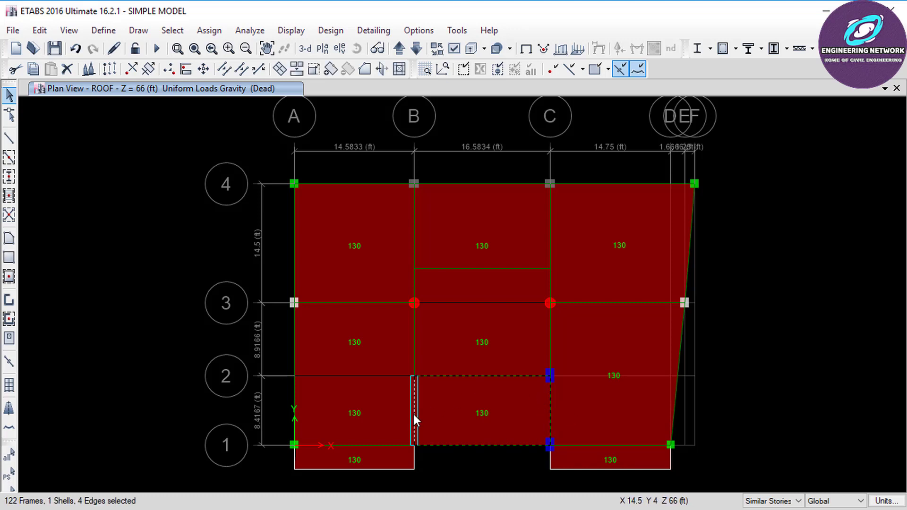
# Assign a uniform distributed frame load of 0.015 kip/ft in the Gravity direction to the selected beams under the masonry pattern, replacing existing loads.
pyautogui.click(304, 49)
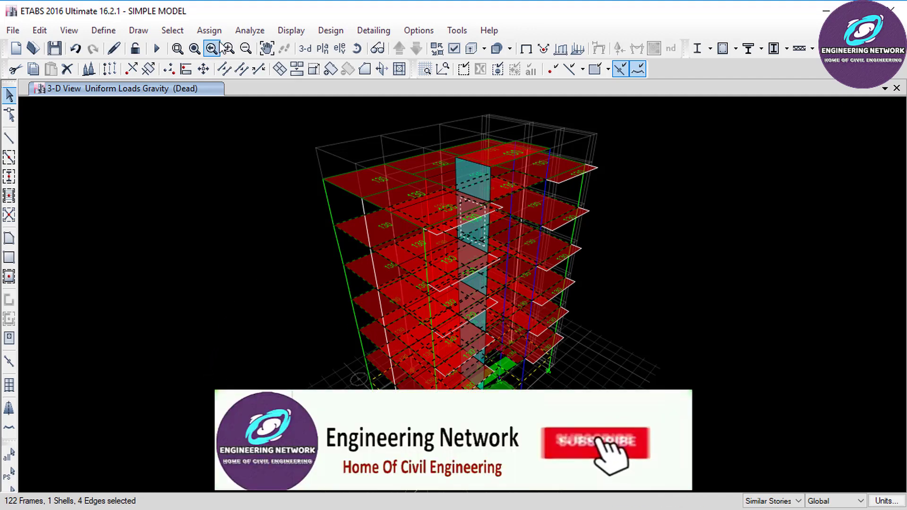
pyautogui.click(210, 30)
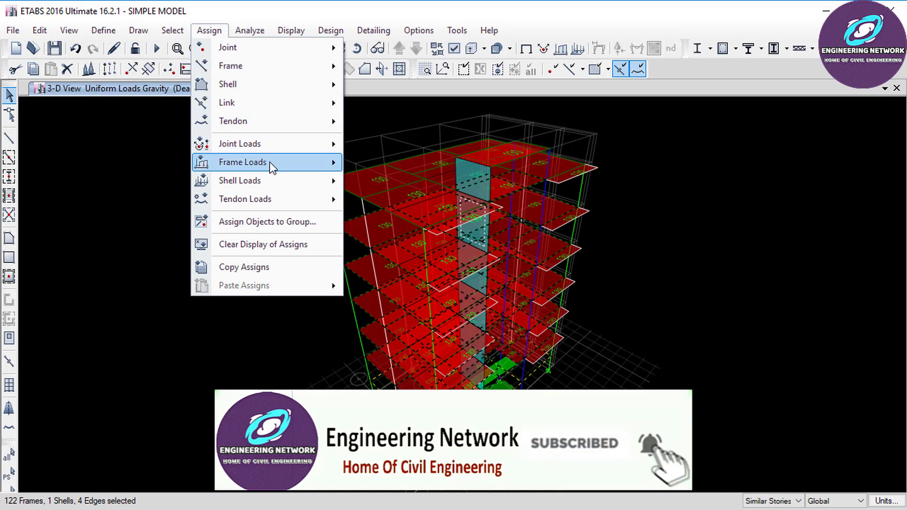
pyautogui.moveTo(271, 165)
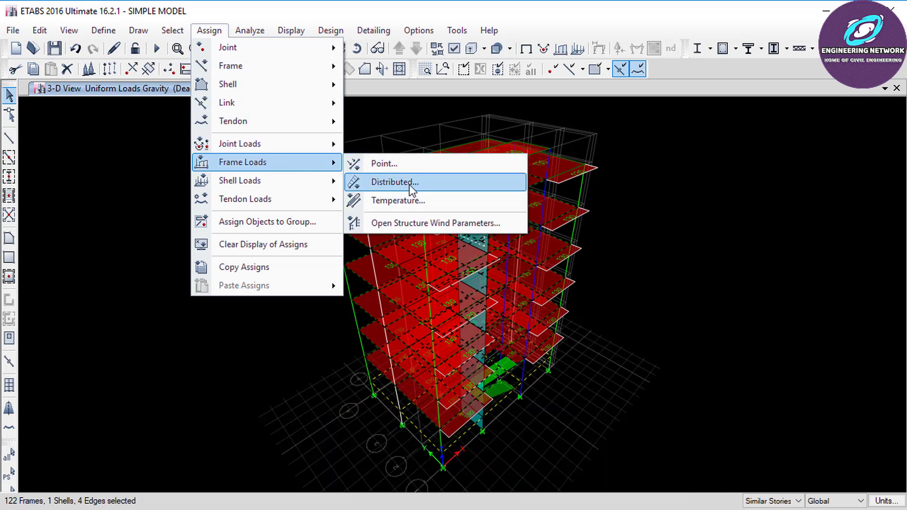
pyautogui.click(410, 187)
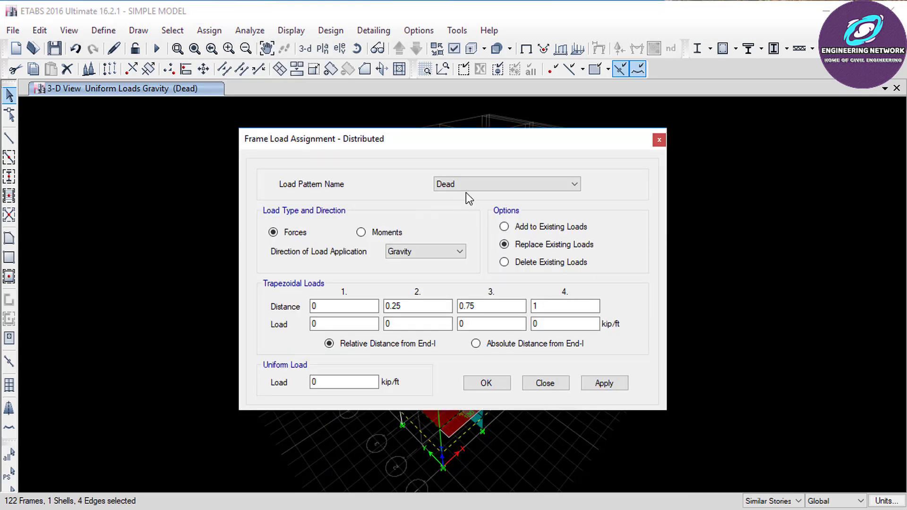
pyautogui.click(526, 186)
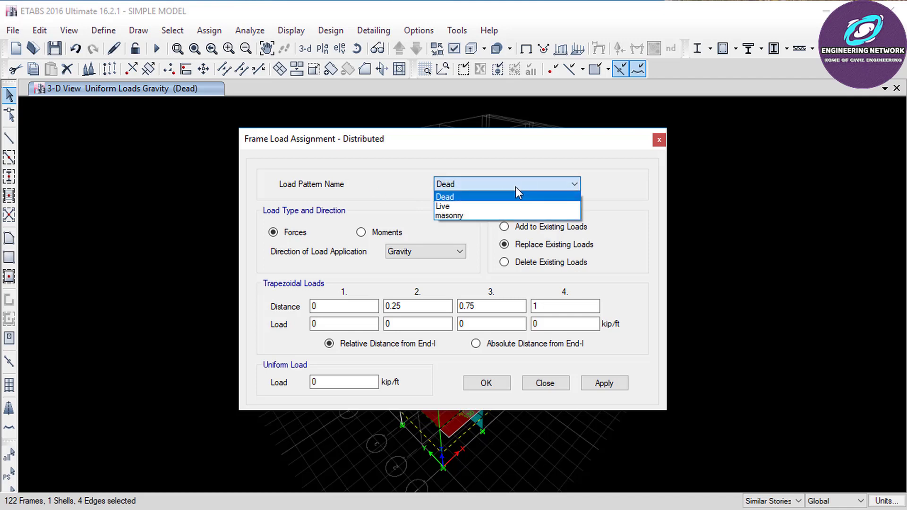
pyautogui.click(457, 215)
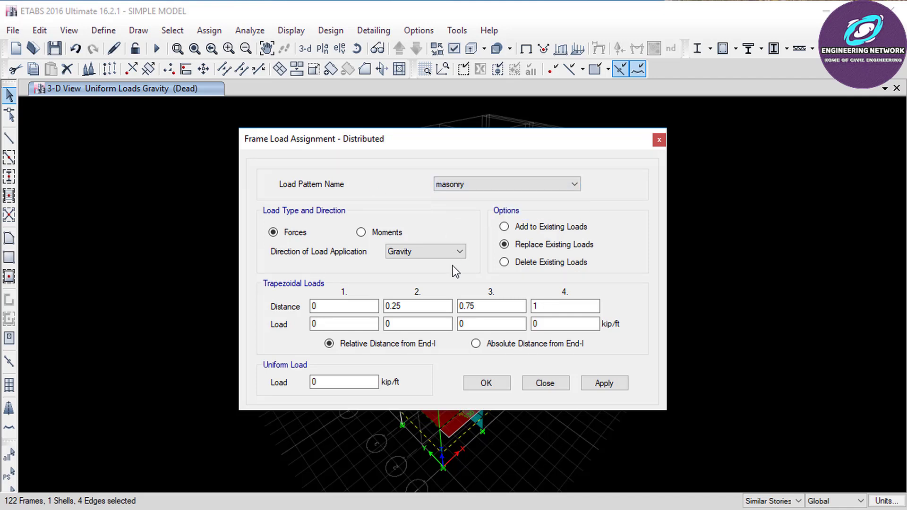
pyautogui.doubleClick(327, 386)
pyautogui.click(484, 382)
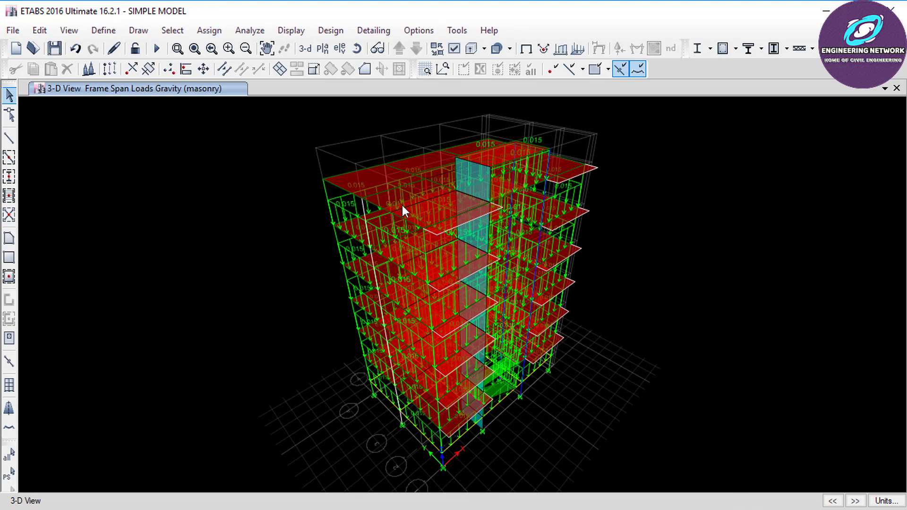
# Examine the masonry beam loads in plan view, story by story from GROUND FLOOR up to ROOF.
pyautogui.click(322, 48)
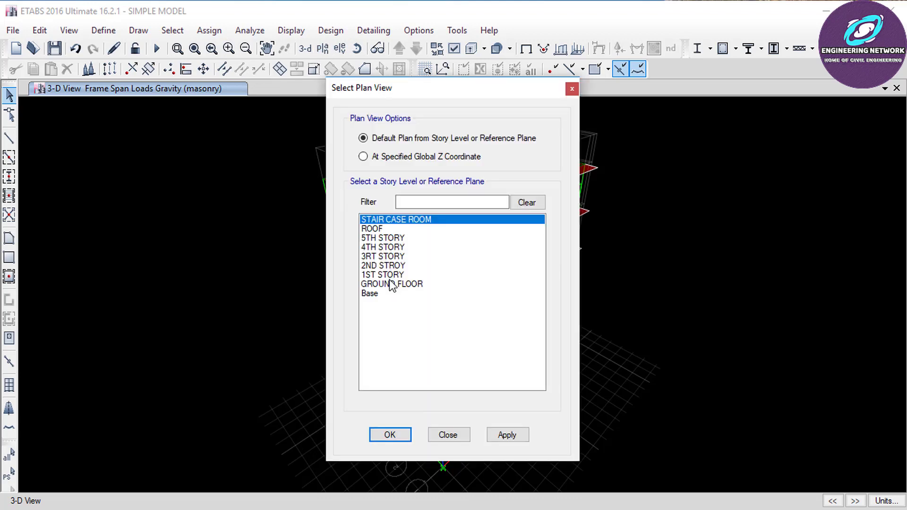
pyautogui.click(391, 283)
pyautogui.click(395, 434)
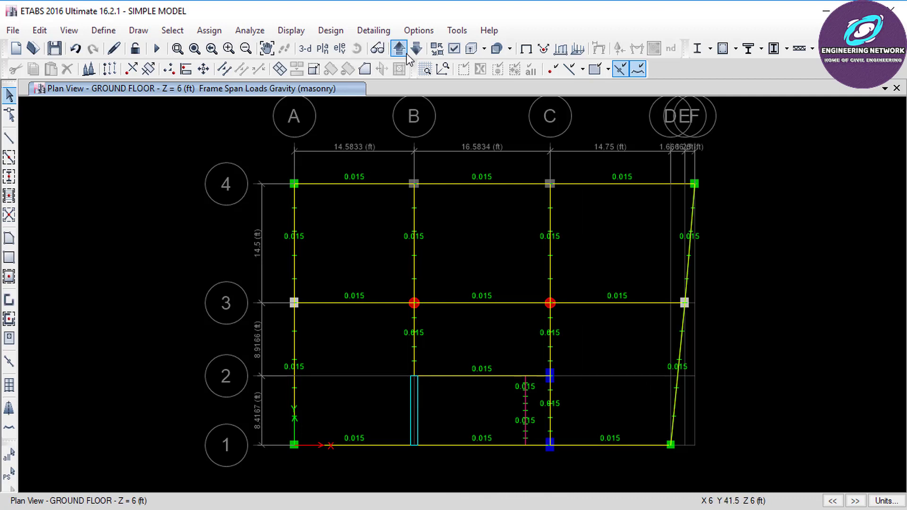
pyautogui.click(404, 52)
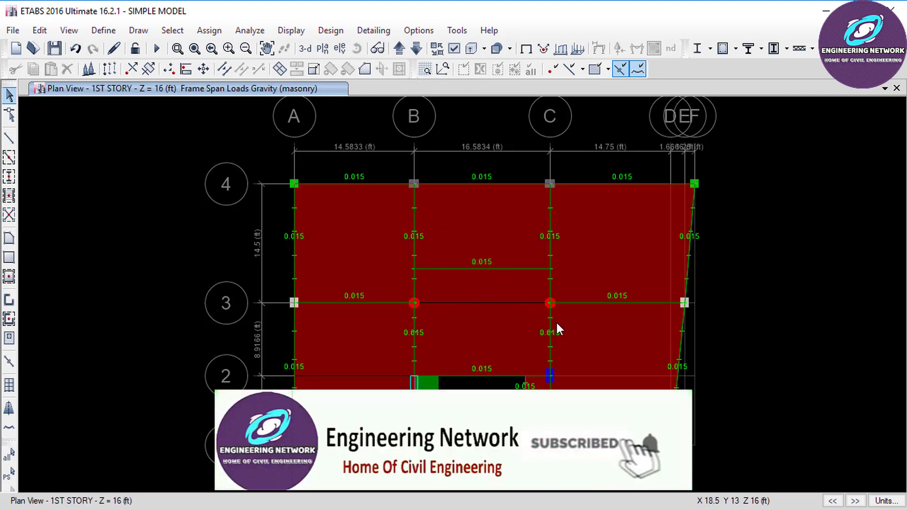
pyautogui.click(401, 49)
pyautogui.click(401, 49)
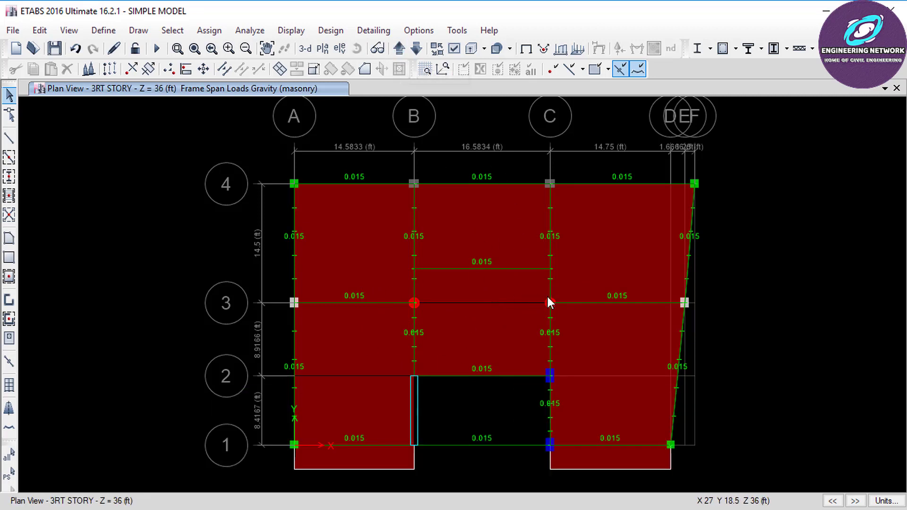
pyautogui.click(400, 49)
pyautogui.click(399, 49)
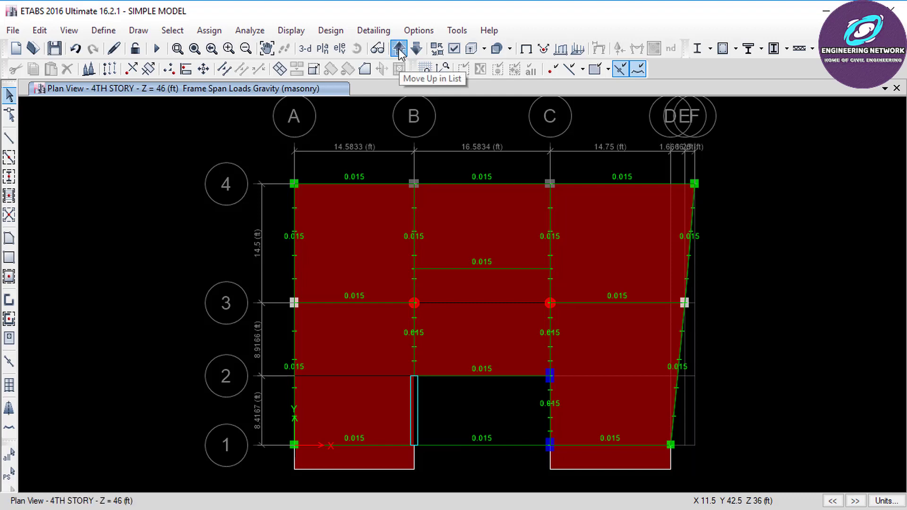
pyautogui.click(399, 49)
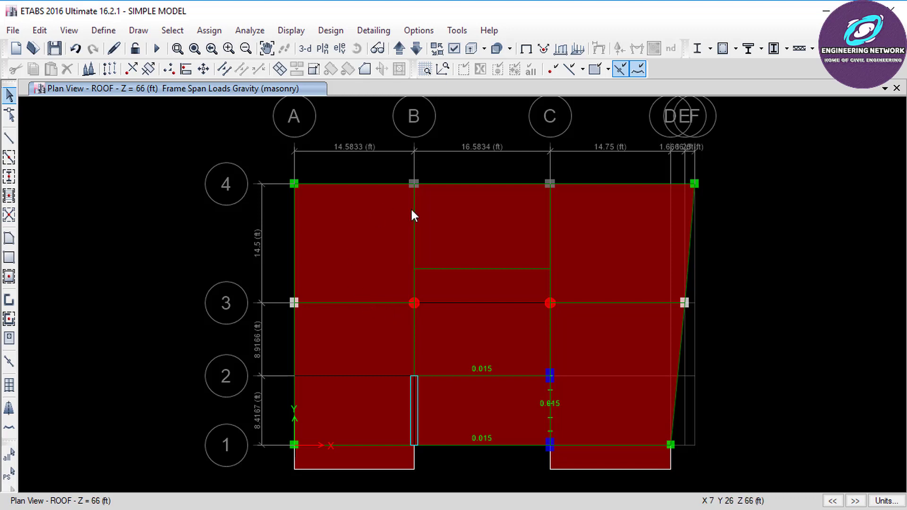
# Divide the ROOF slab panel between grids B-C and 3-4 into 12 by 12 areas.
pyautogui.click(470, 229)
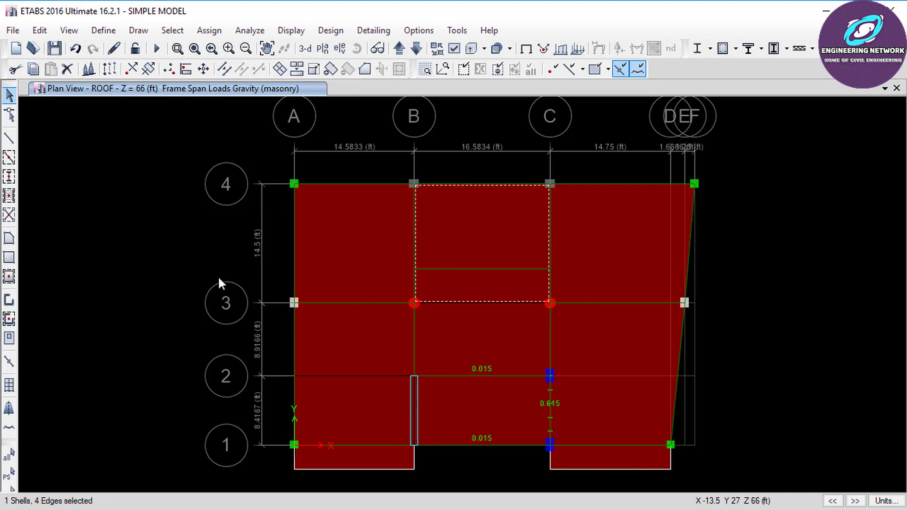
pyautogui.click(40, 29)
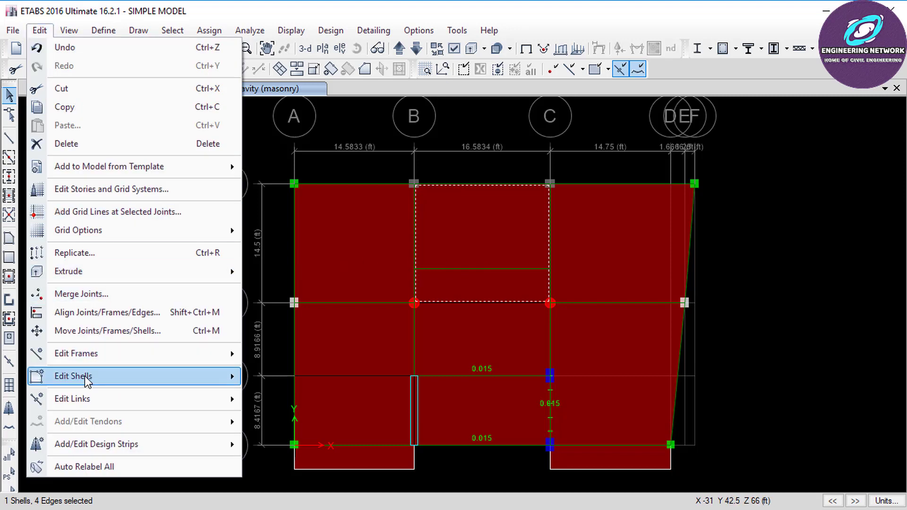
pyautogui.moveTo(142, 383)
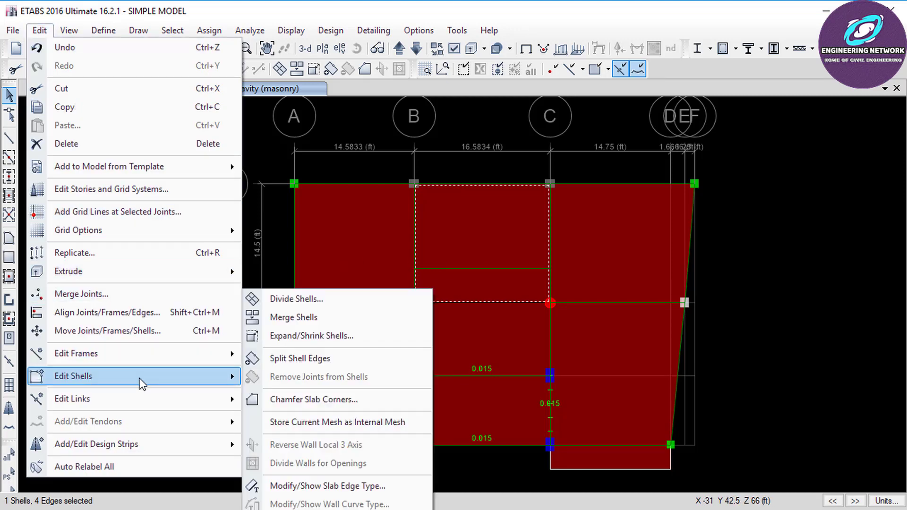
pyautogui.click(265, 299)
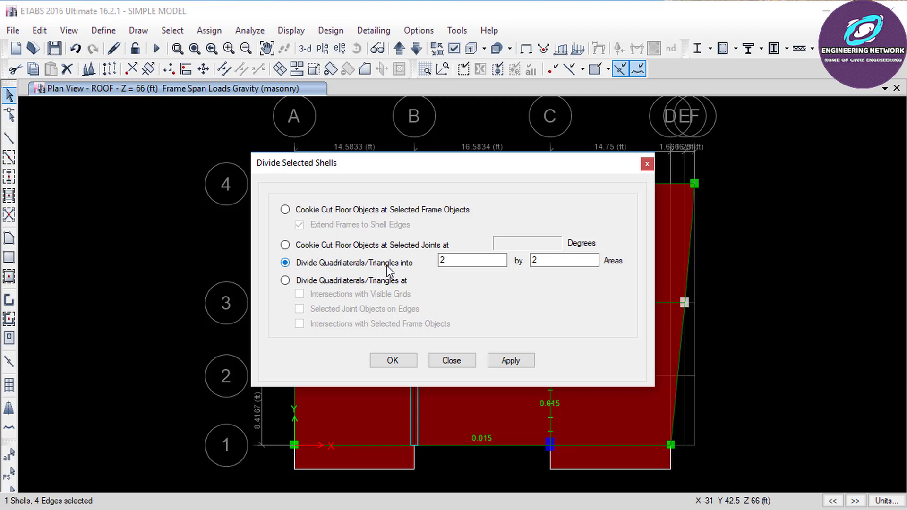
pyautogui.doubleClick(442, 260)
pyautogui.doubleClick(452, 260)
pyautogui.doubleClick(539, 260)
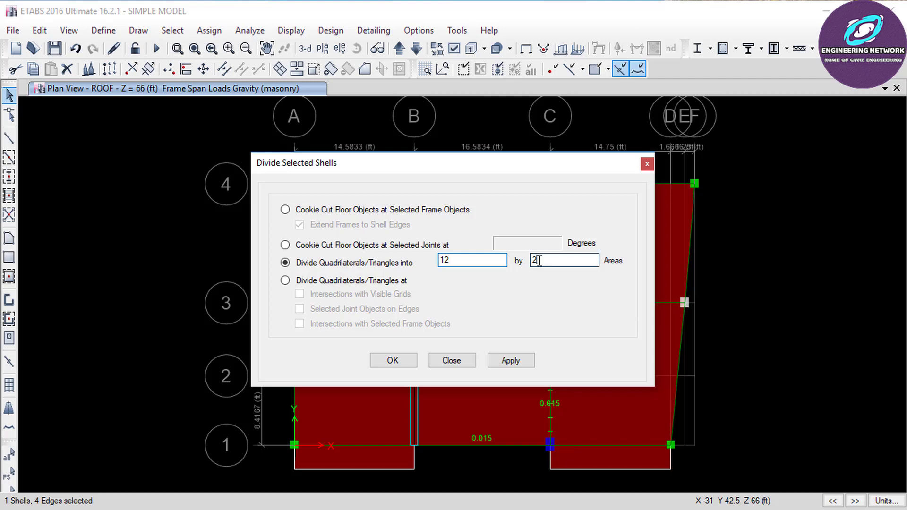
pyautogui.press('BackSpace')
pyautogui.write('12')
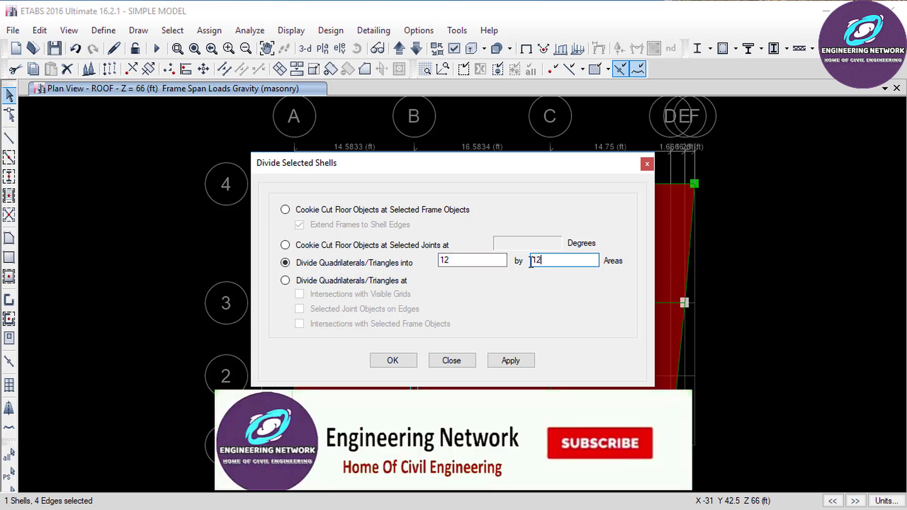
pyautogui.click(400, 360)
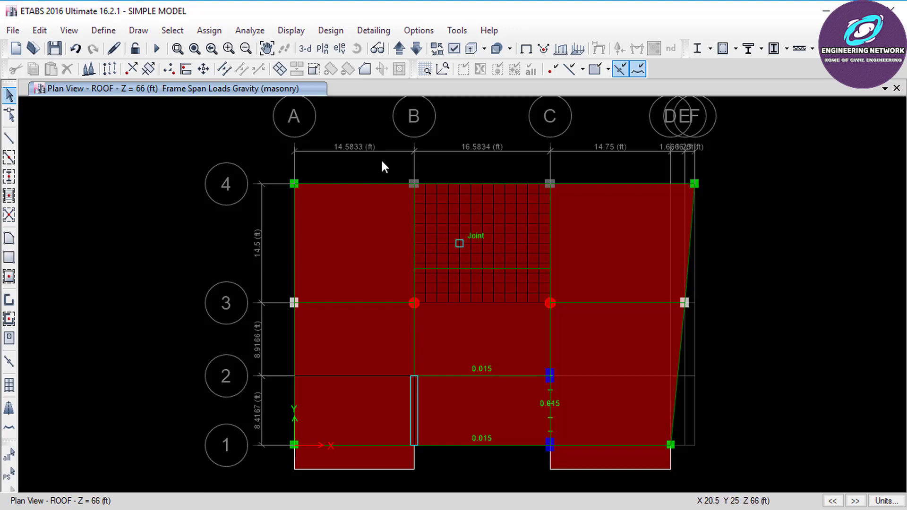
# Display the Dead uniform shell loads in the Gravity direction and inspect them on the divided ROOF panel in bay B-C/3-4.
pyautogui.click(289, 31)
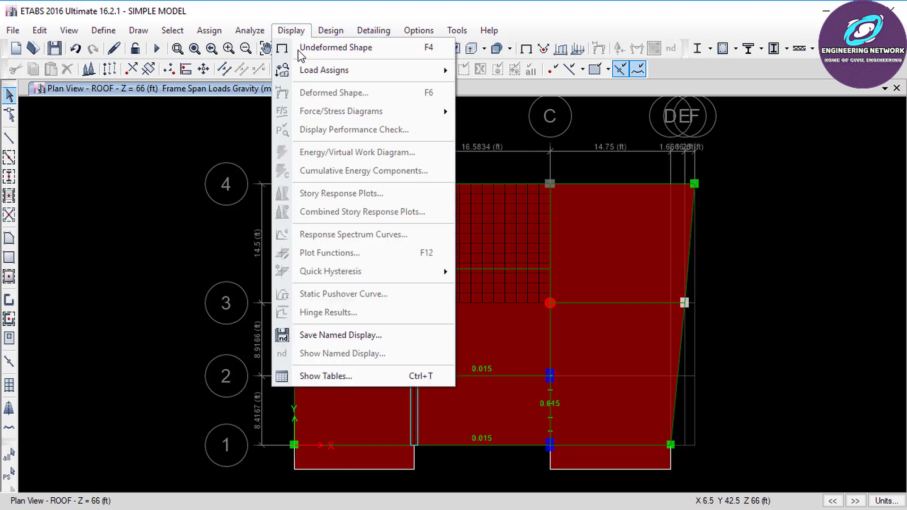
pyautogui.moveTo(375, 74)
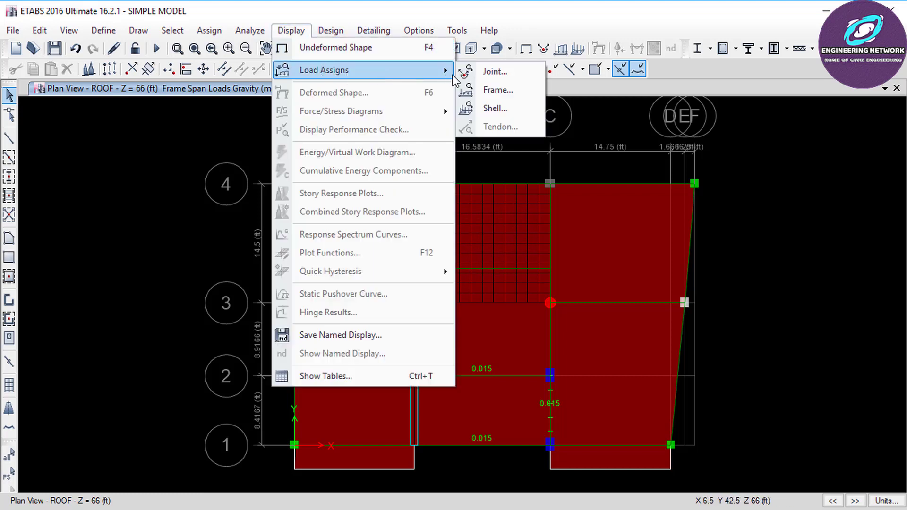
pyautogui.click(494, 108)
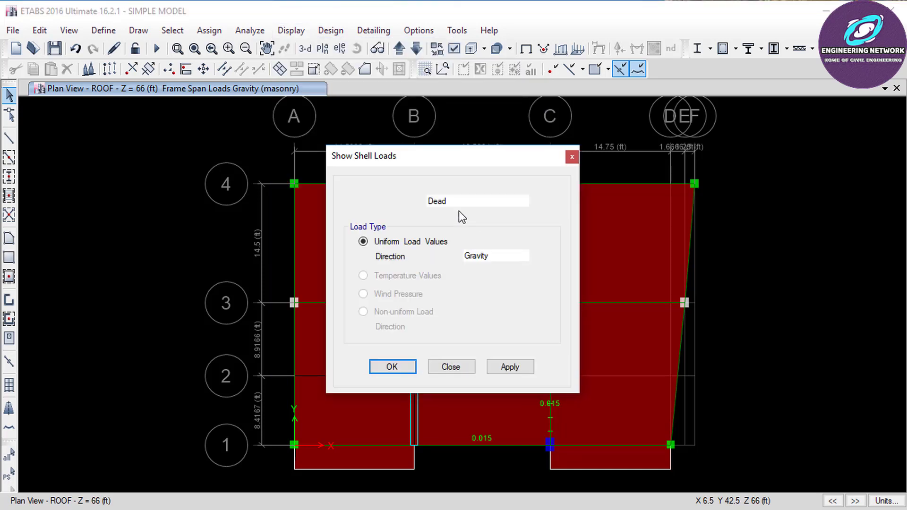
pyautogui.click(405, 368)
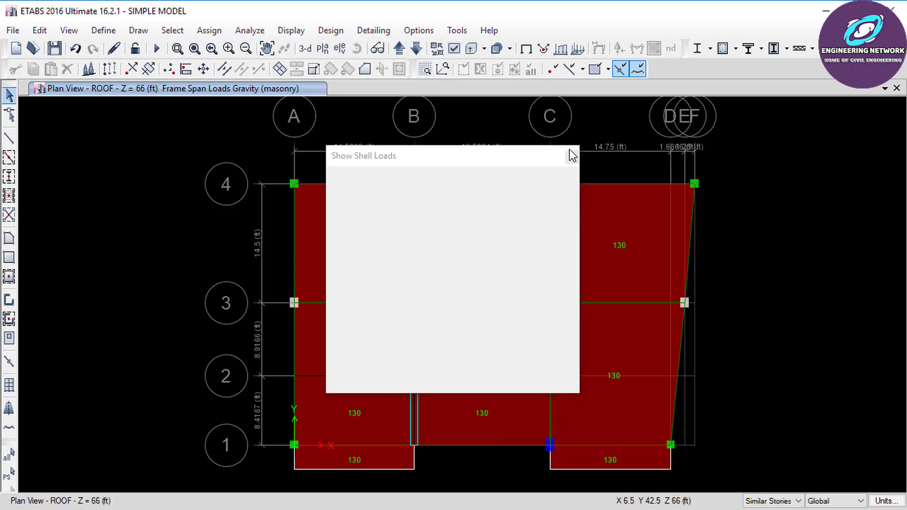
pyautogui.click(177, 48)
pyautogui.moveTo(416, 186); pyautogui.dragTo(480, 221)
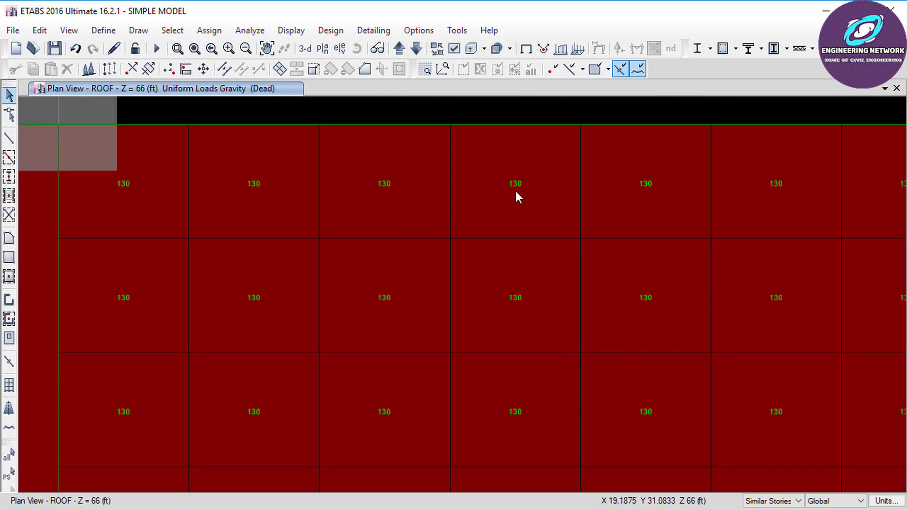
pyautogui.click(193, 48)
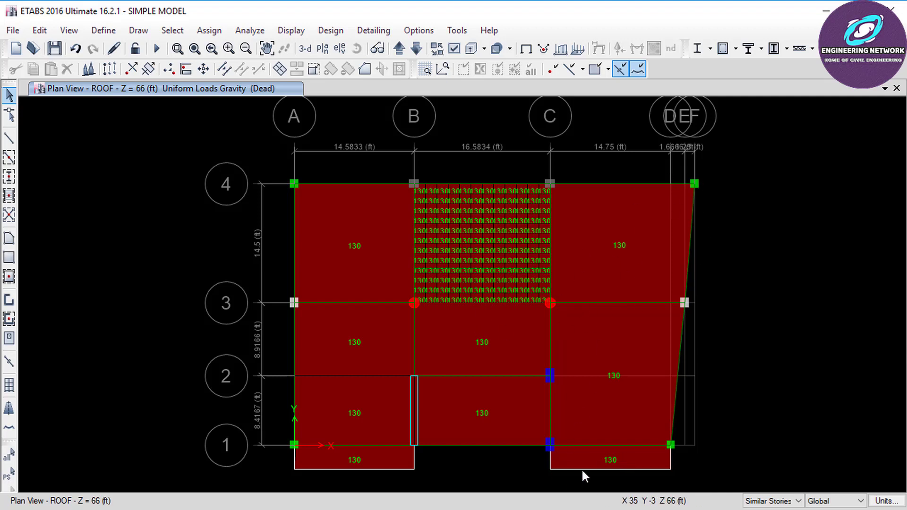
# Assign floor auto mesh options to the floor slabs, meshing each object into 12 by 12 elements.
pyautogui.click(616, 228)
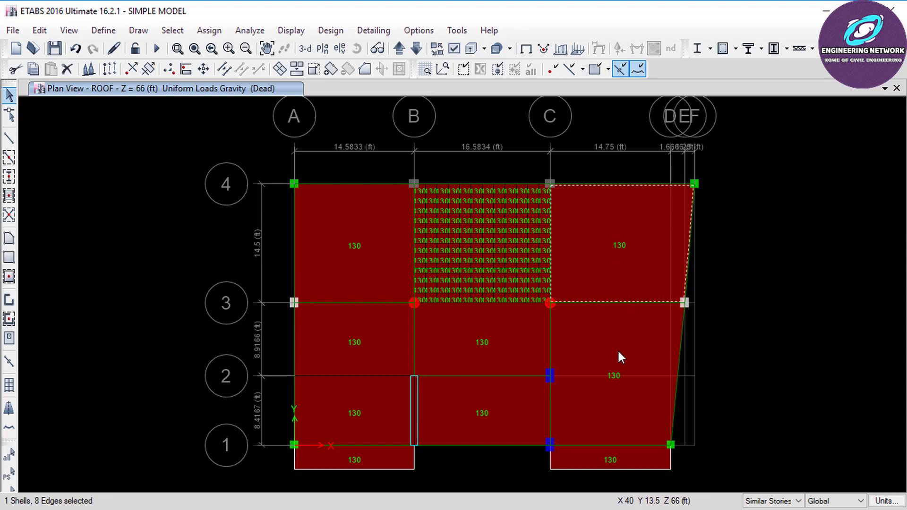
pyautogui.click(608, 327)
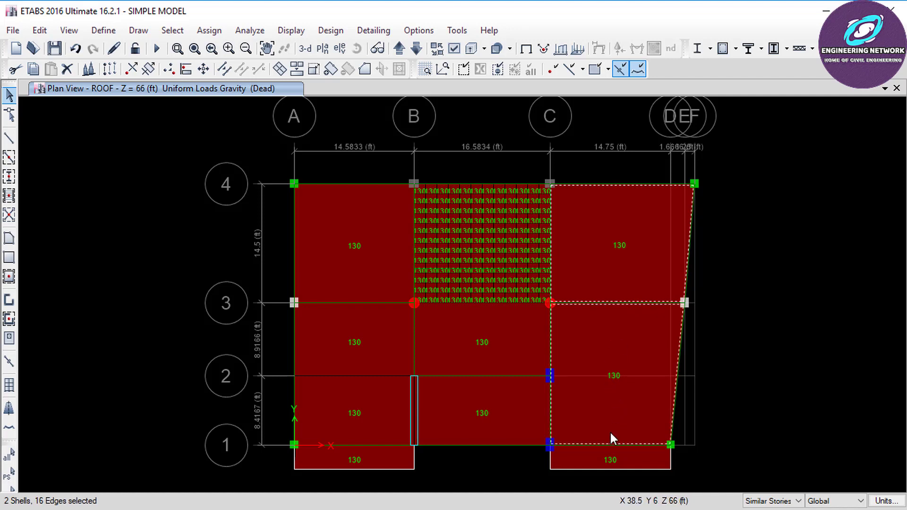
pyautogui.click(621, 356)
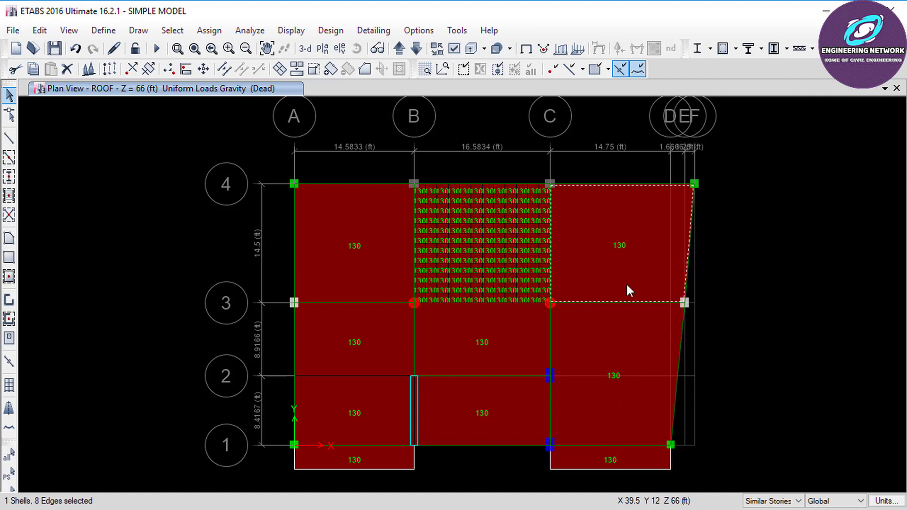
pyautogui.click(625, 246)
pyautogui.click(625, 245)
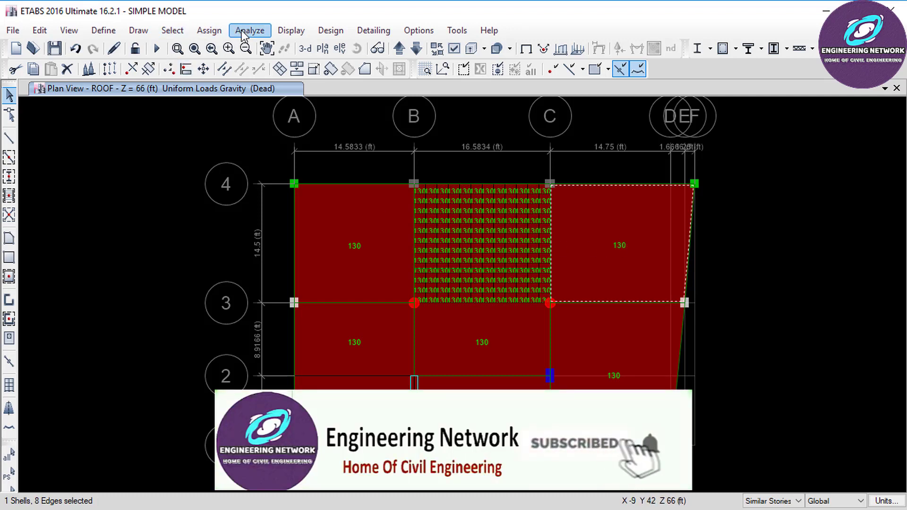
pyautogui.click(209, 30)
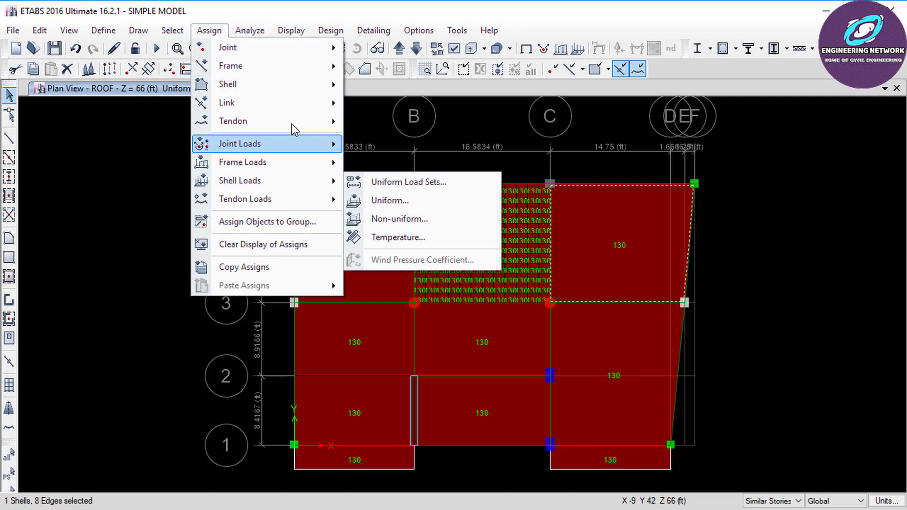
pyautogui.moveTo(292, 86)
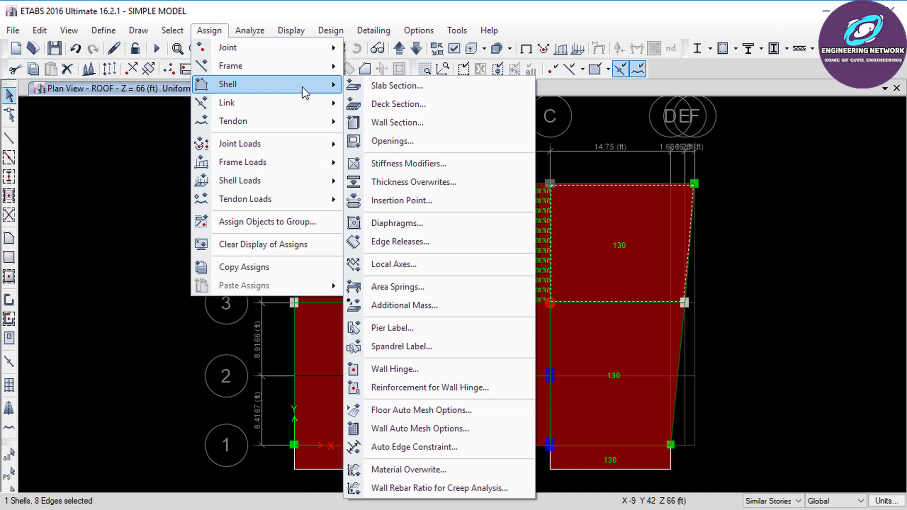
pyautogui.click(426, 410)
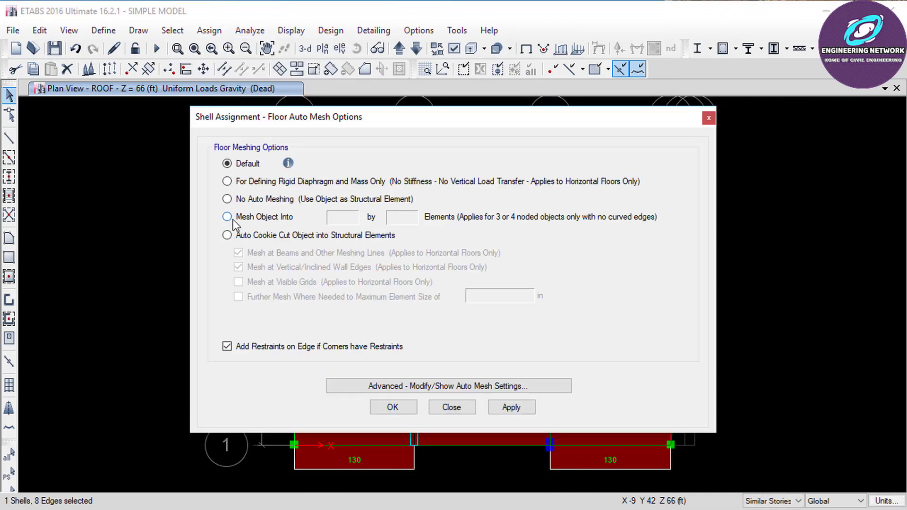
pyautogui.click(227, 217)
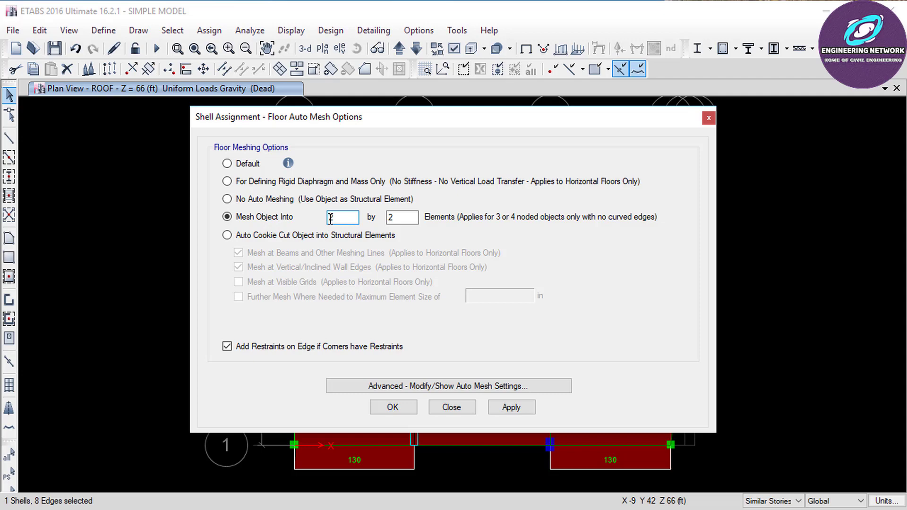
pyautogui.write('1')
pyautogui.press('Tab')
pyautogui.write('12')
pyautogui.click(400, 408)
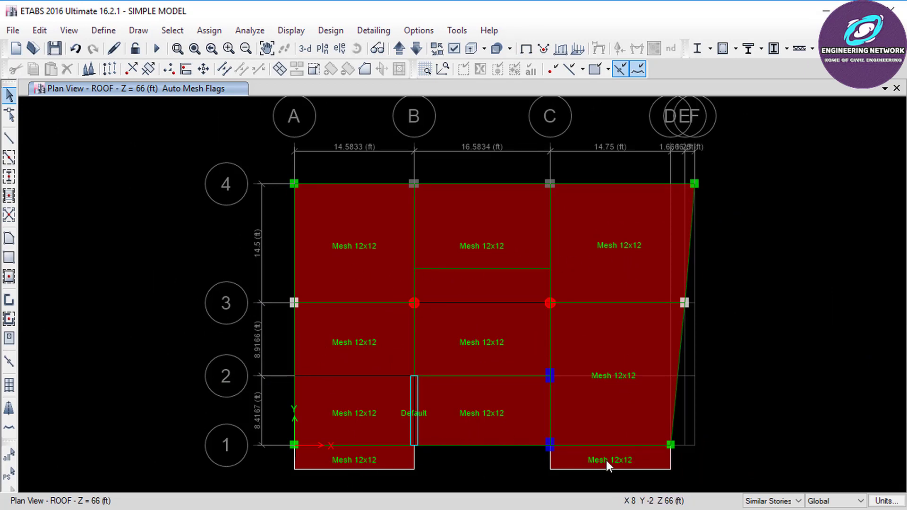
# Examine the auto mesh assignments in plan view, story by story from ROOF down to the 2nd story.
pyautogui.click(414, 49)
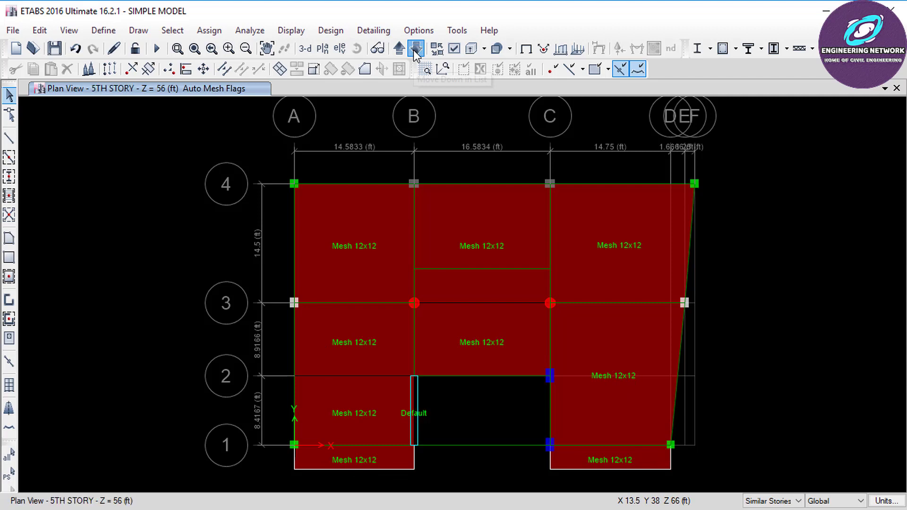
pyautogui.click(414, 49)
pyautogui.click(413, 49)
pyautogui.click(413, 49)
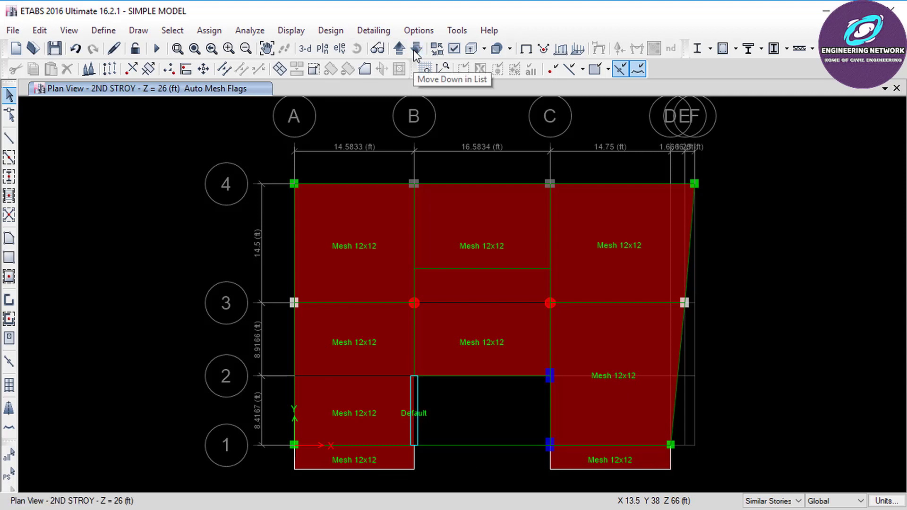